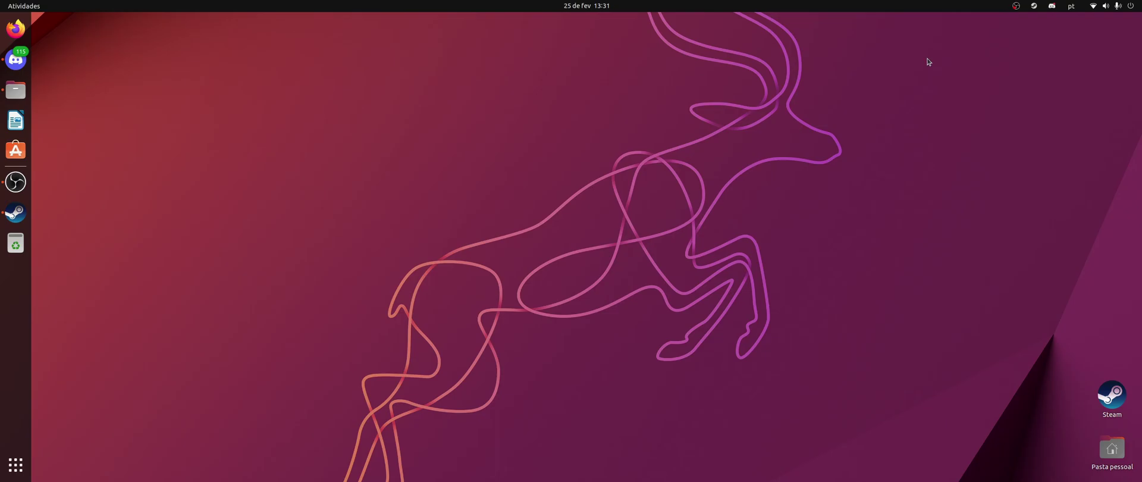
Step: Open the Steam library and view the Battlefield 4 and Battlefield V pages, minimizing Steam when done
click(16, 212)
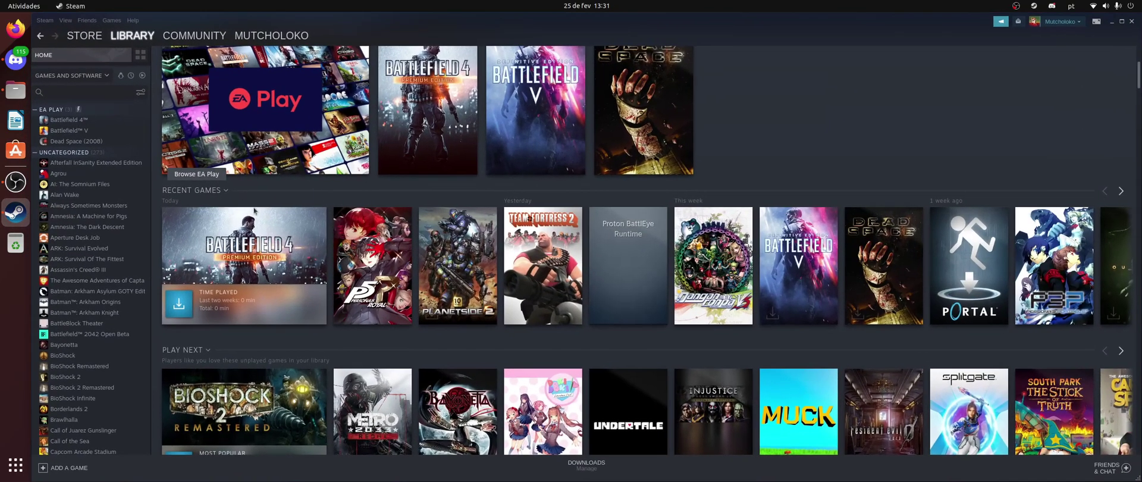
click(260, 231)
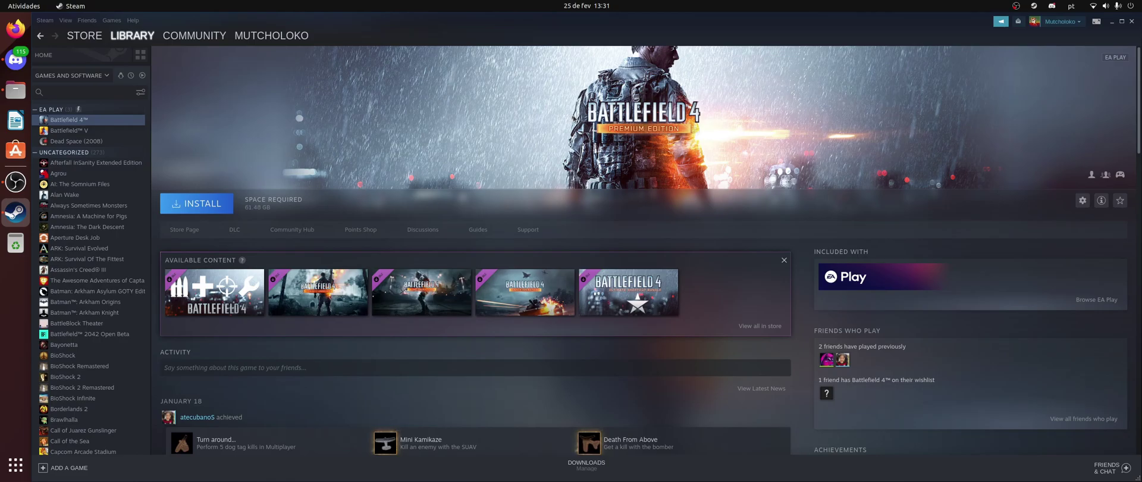
key(Down)
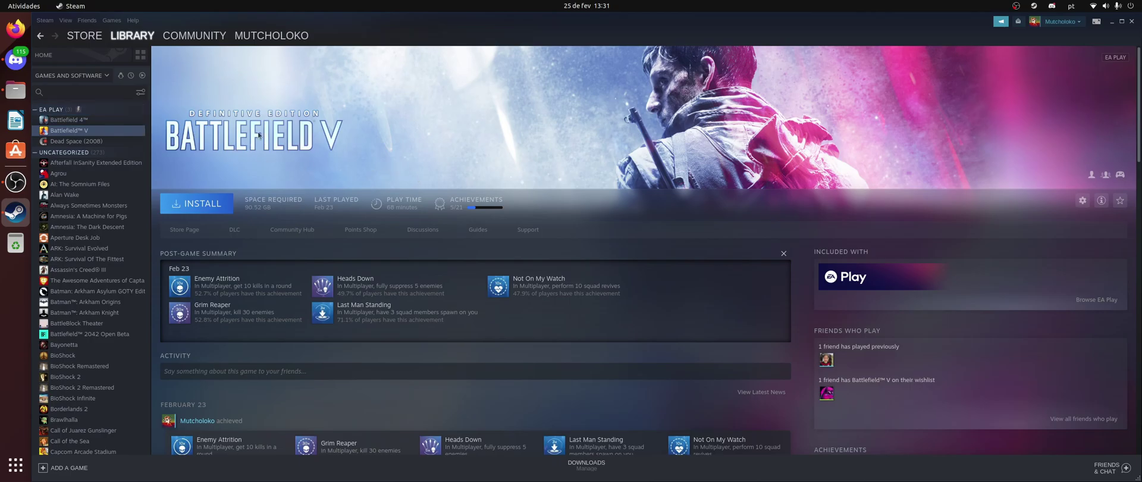
click(133, 121)
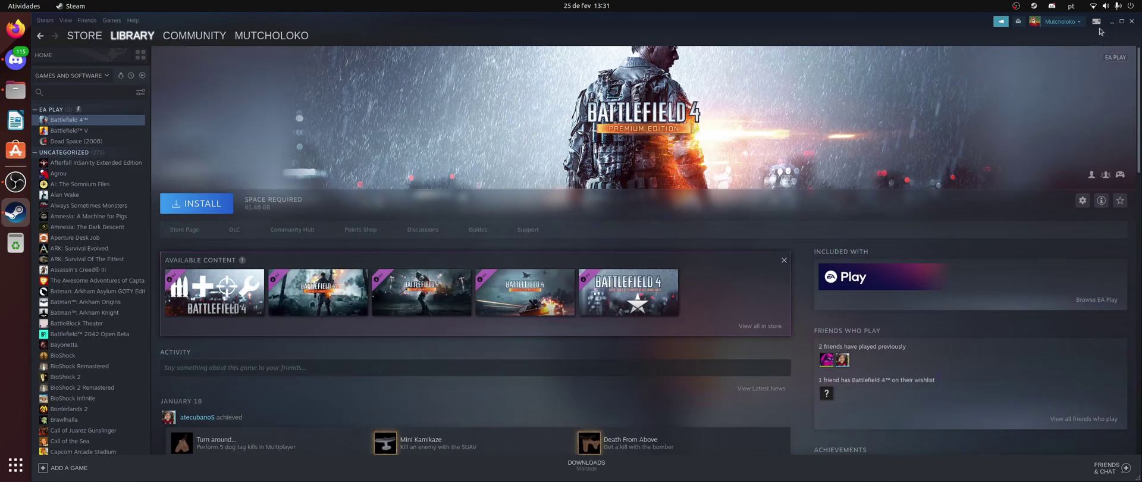
click(1112, 22)
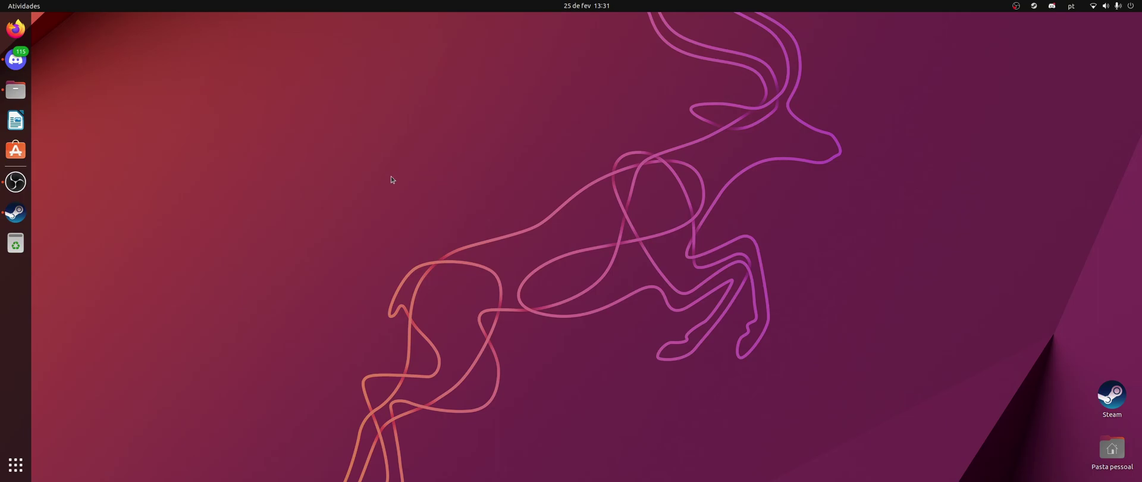
Step: Find Lutris in Ubuntu Software with the search "lutris" and check its package source on the details page, closing the store when done
click(15, 150)
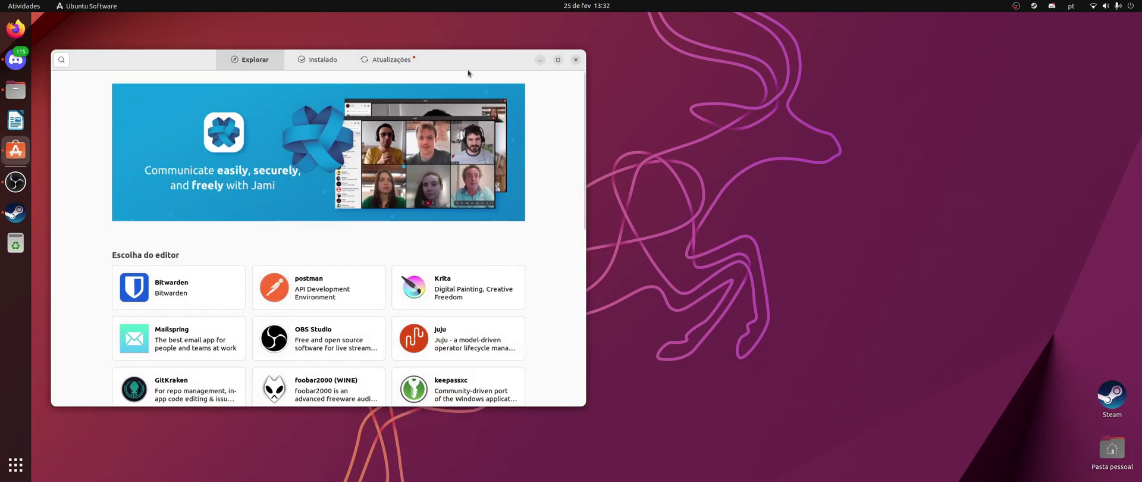
drag(468, 71, 653, 75)
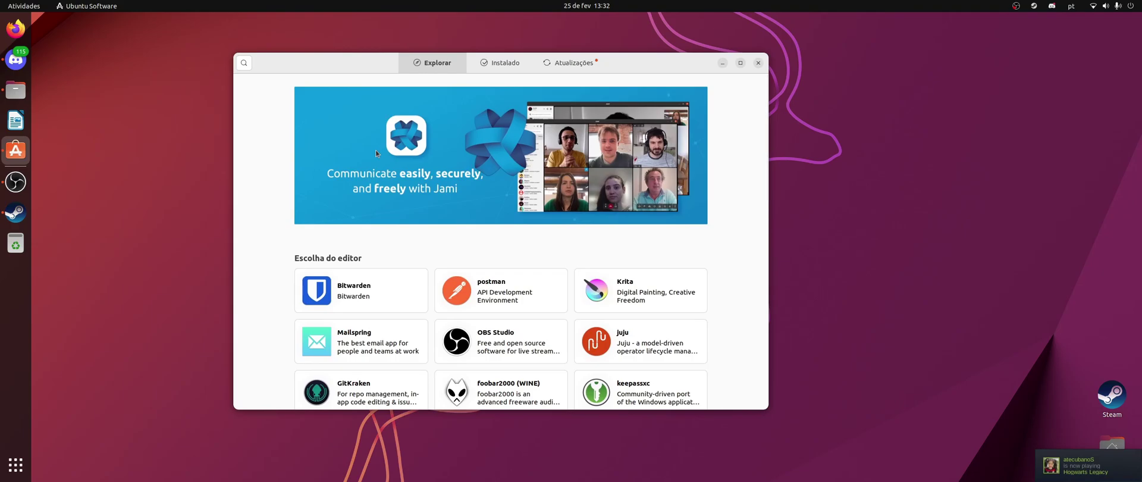
click(249, 62)
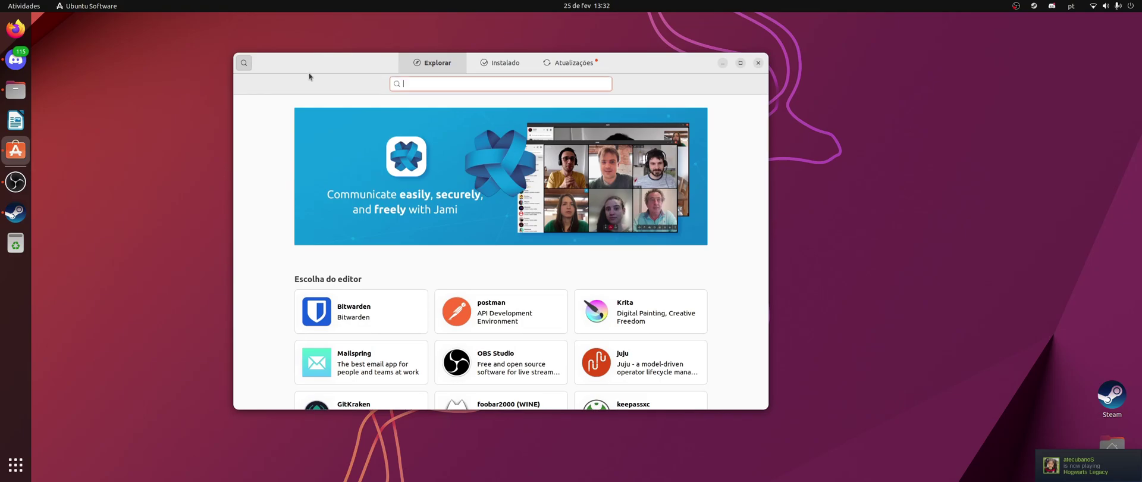
text(lutris)
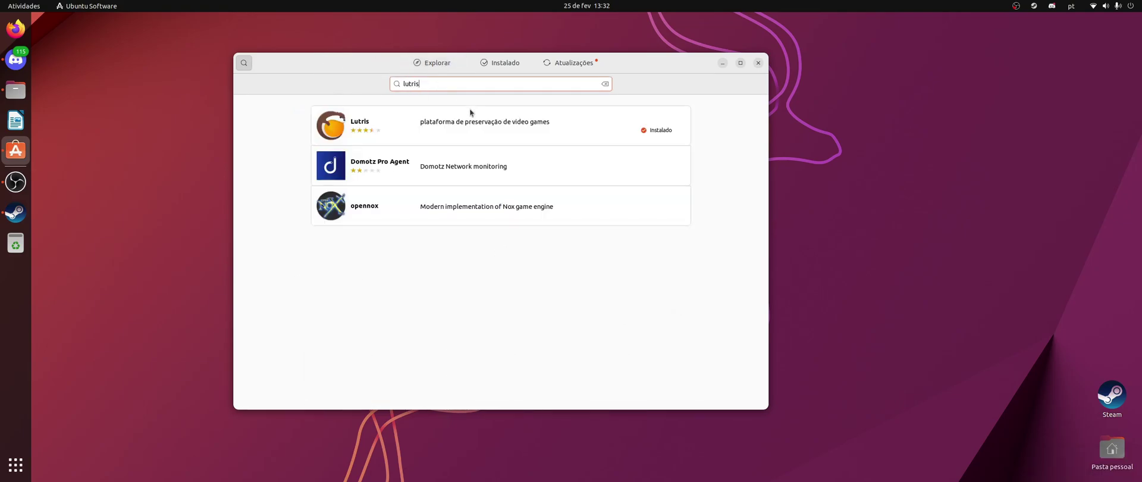
click(494, 132)
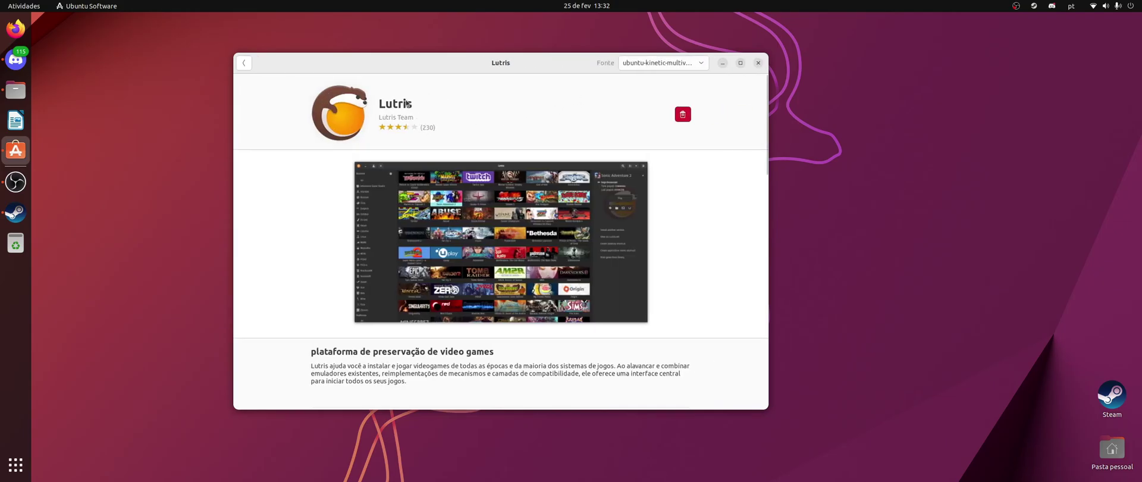
click(641, 66)
click(661, 63)
click(758, 63)
Step: Launch Lutris from the installed applications and move its window toward the middle of the desktop
click(16, 464)
scroll(871, 296, down, 1)
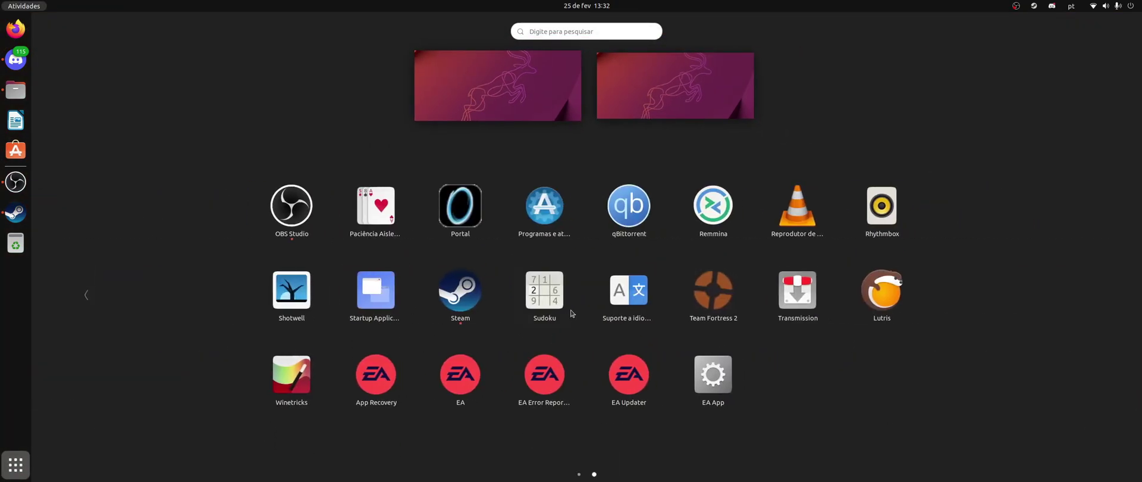
click(870, 295)
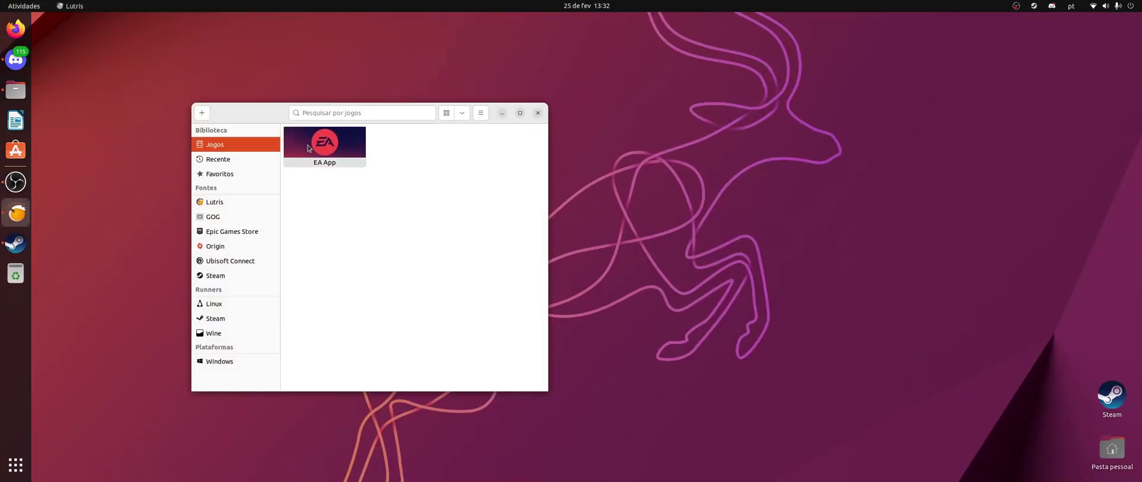
drag(493, 117, 604, 92)
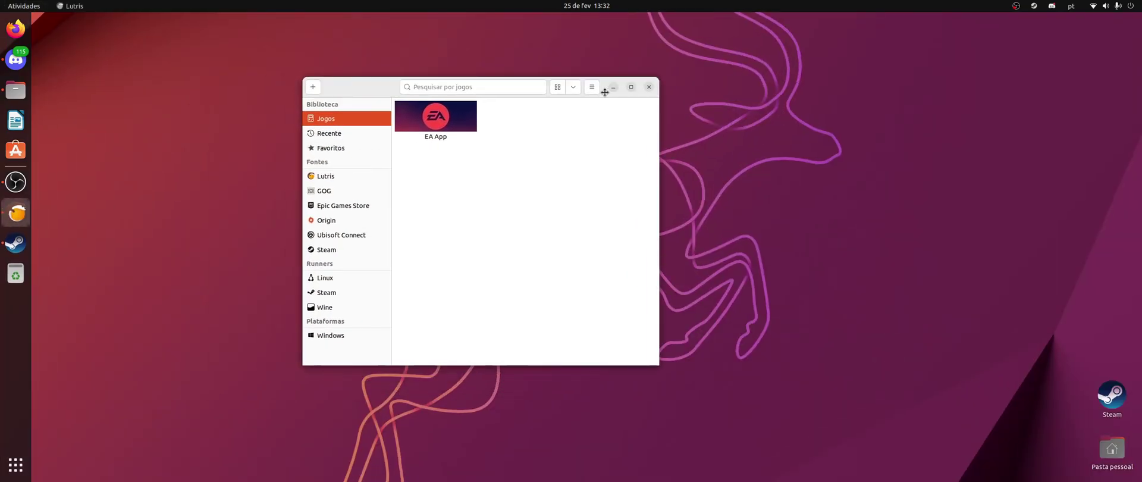
Step: Search the Lutris website installers for "EA Desktop" and start the EA App Open Beta installation, cancelling it at the installation directory choice
click(313, 86)
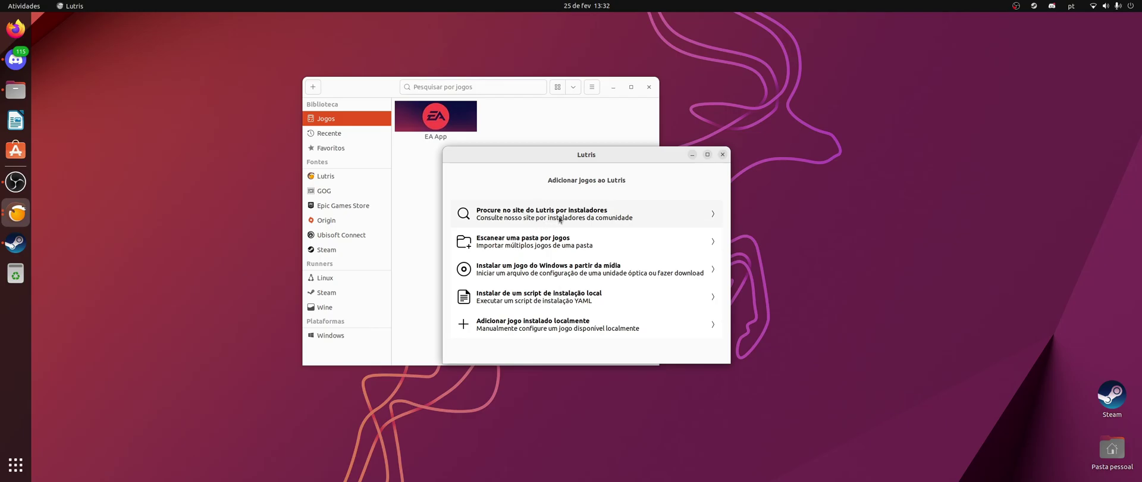
click(591, 218)
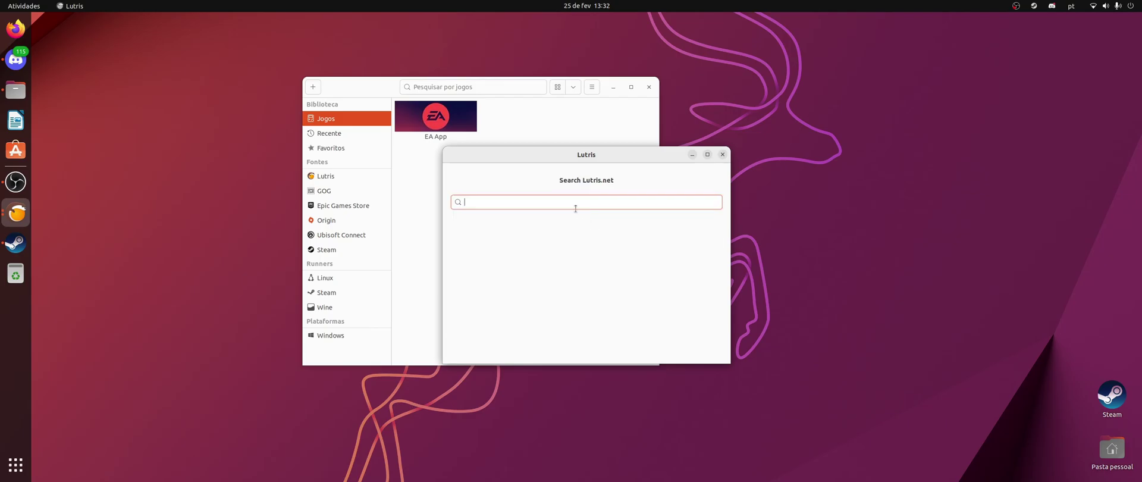
text(EA Desktopo)
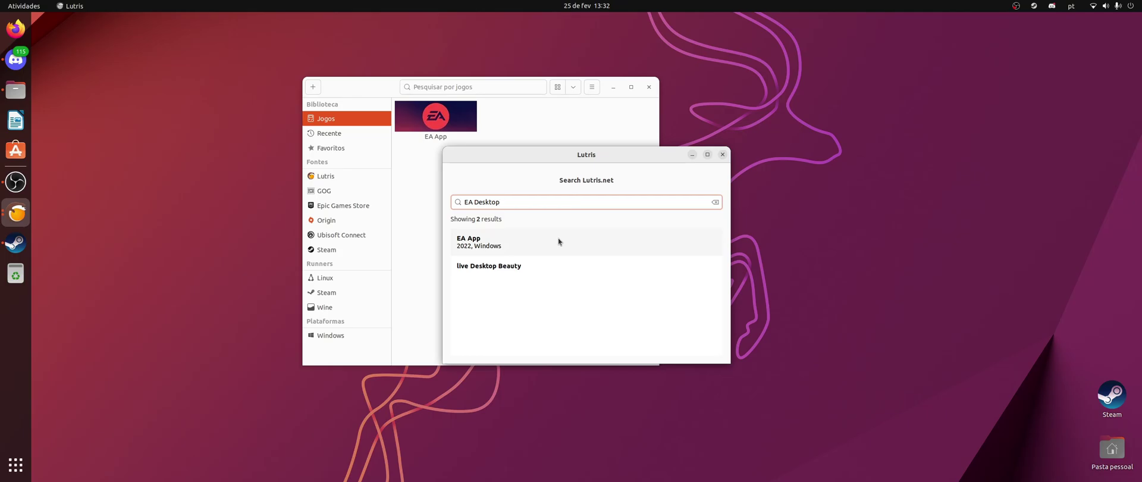
click(516, 245)
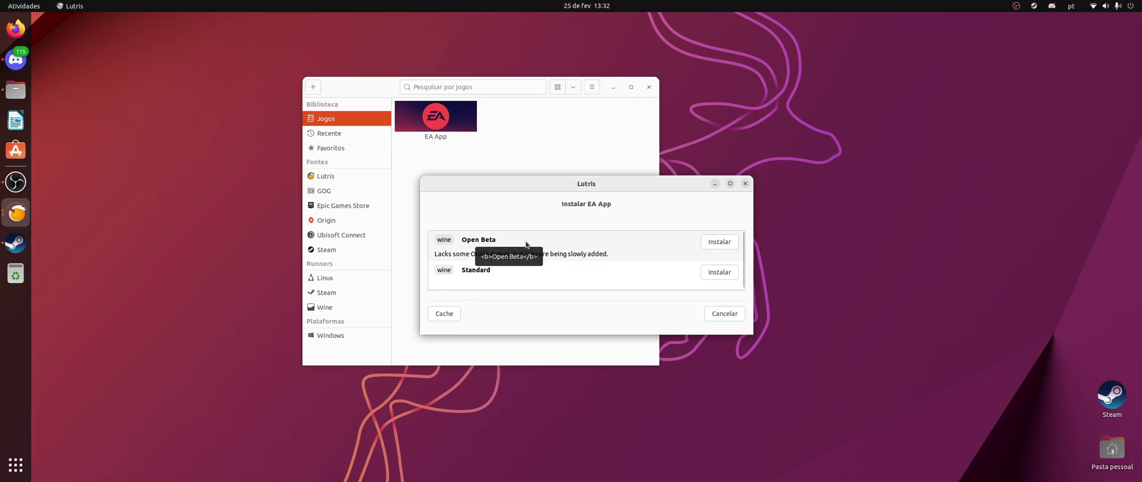
click(722, 243)
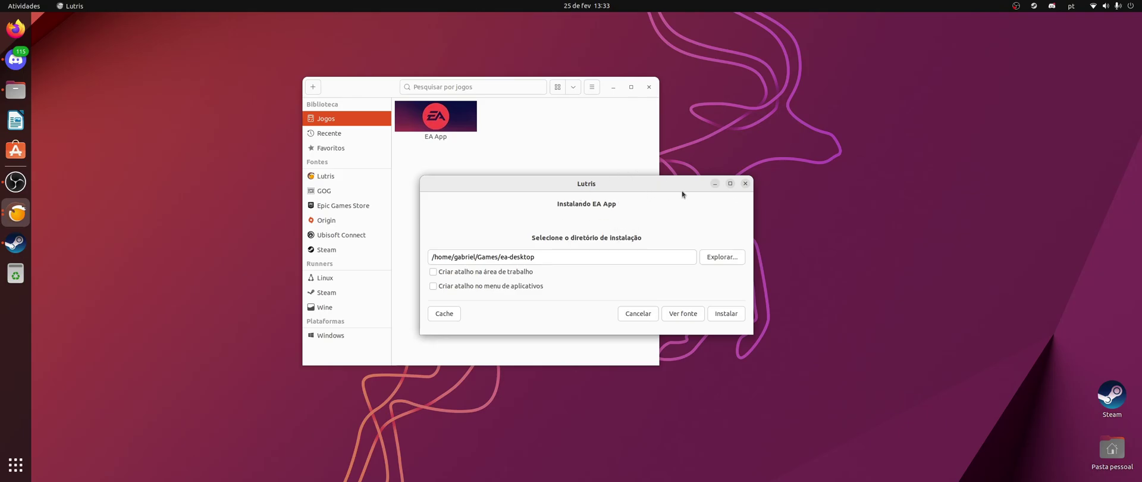
click(745, 183)
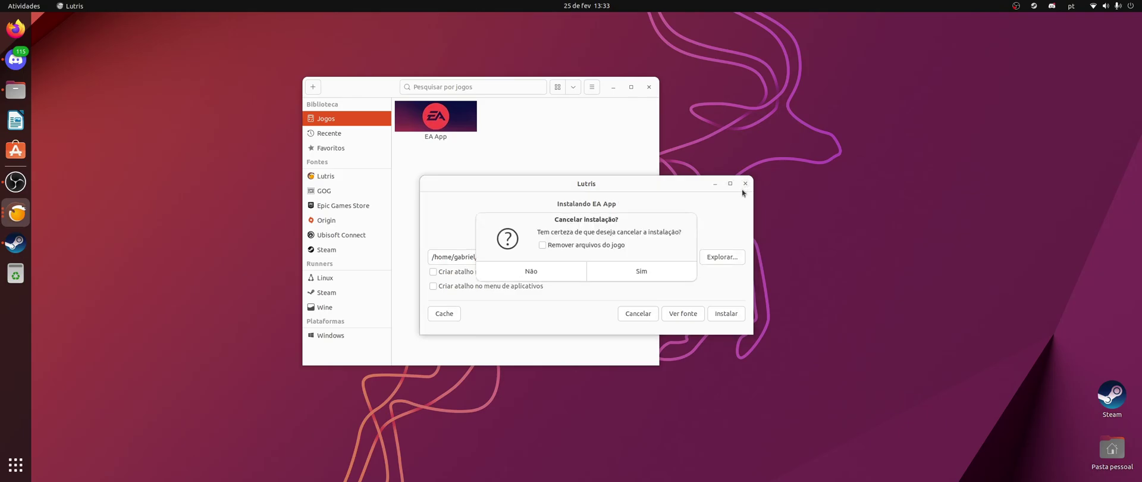
click(640, 272)
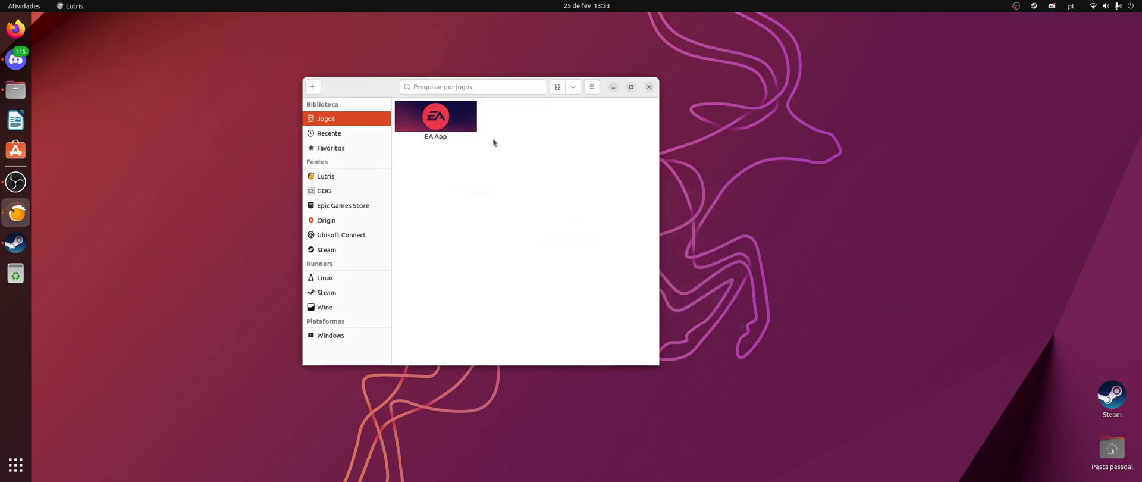
Step: Launch EA App from the Lutris library and browse the installed and owned games in its Biblioteca
double_click(474, 136)
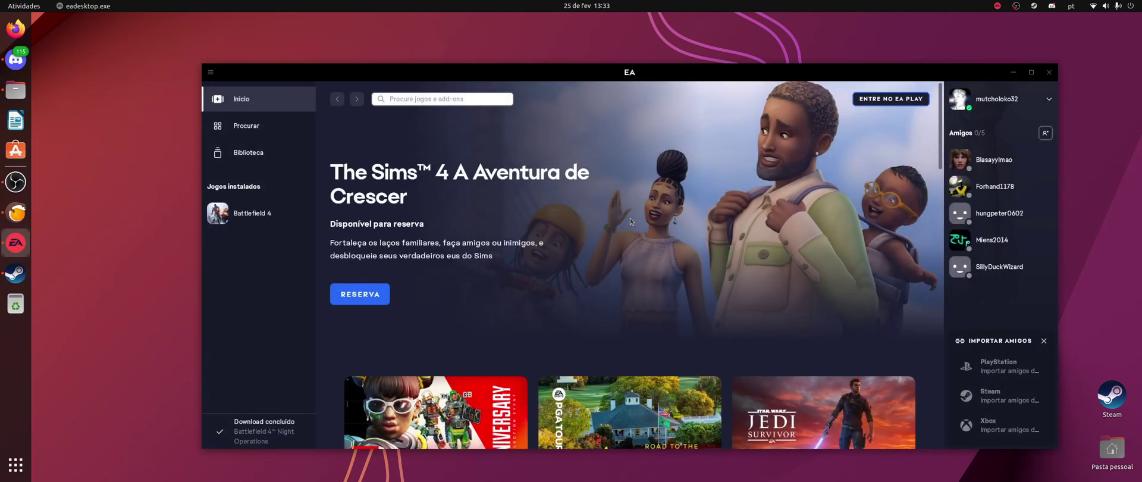
click(248, 153)
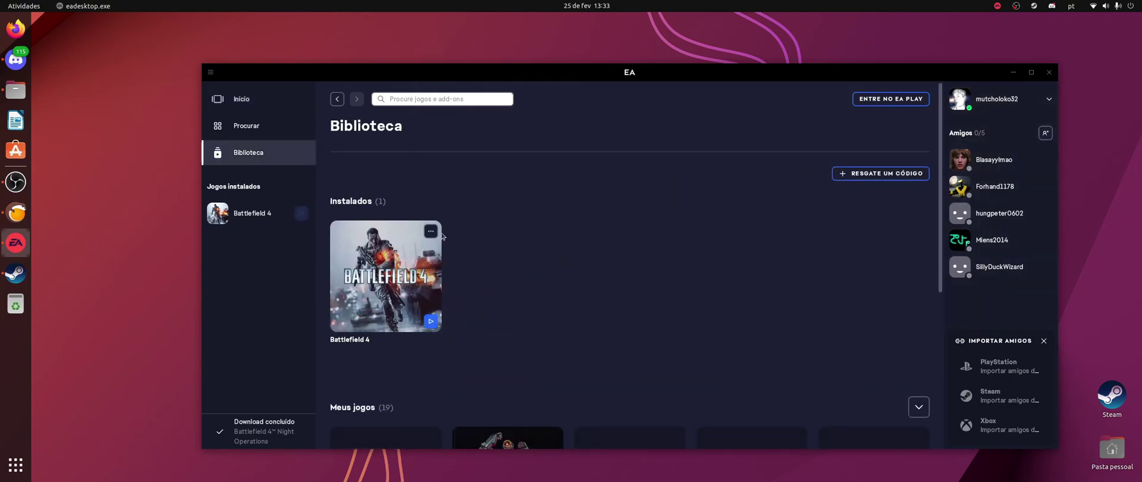
scroll(594, 256, down, 5)
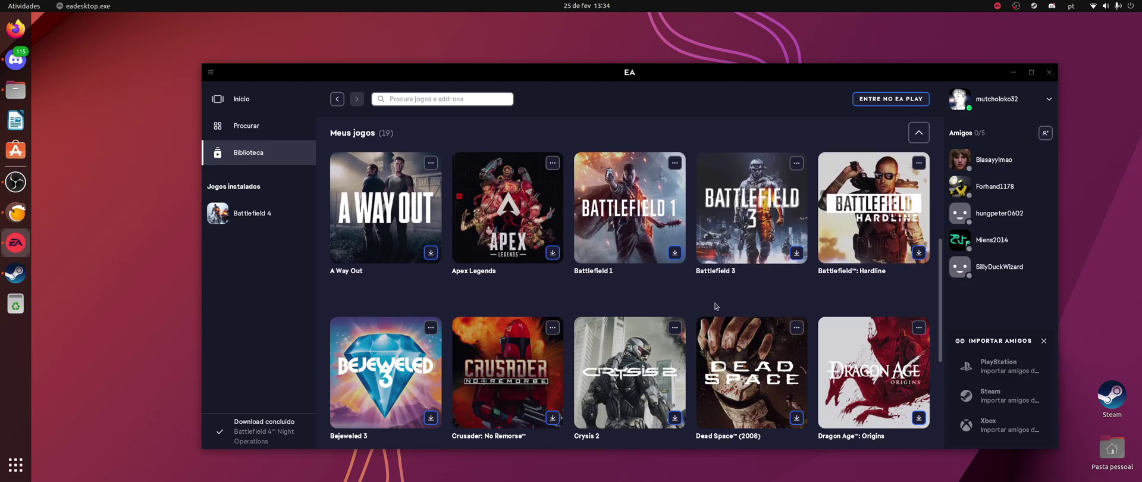
scroll(716, 307, down, 4)
scroll(673, 269, up, 4)
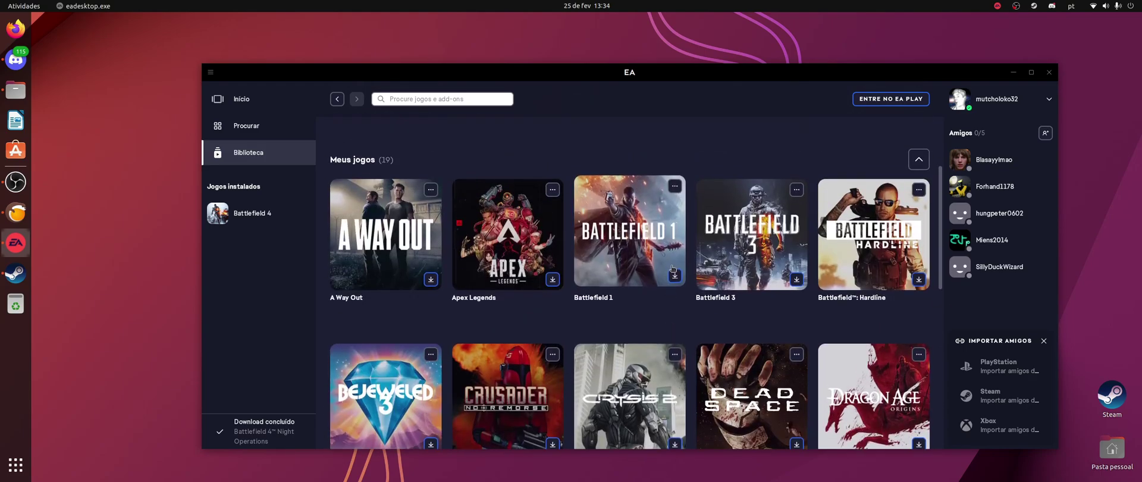
scroll(673, 269, up, 4)
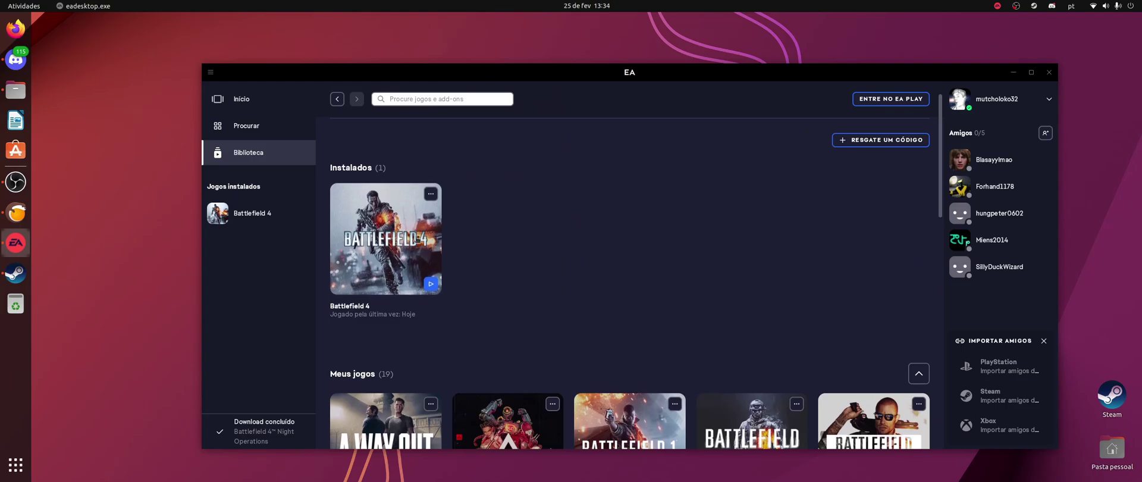
Step: Open the download options for Battlefield 3 and cancel them without downloading the game
scroll(576, 309, down, 3)
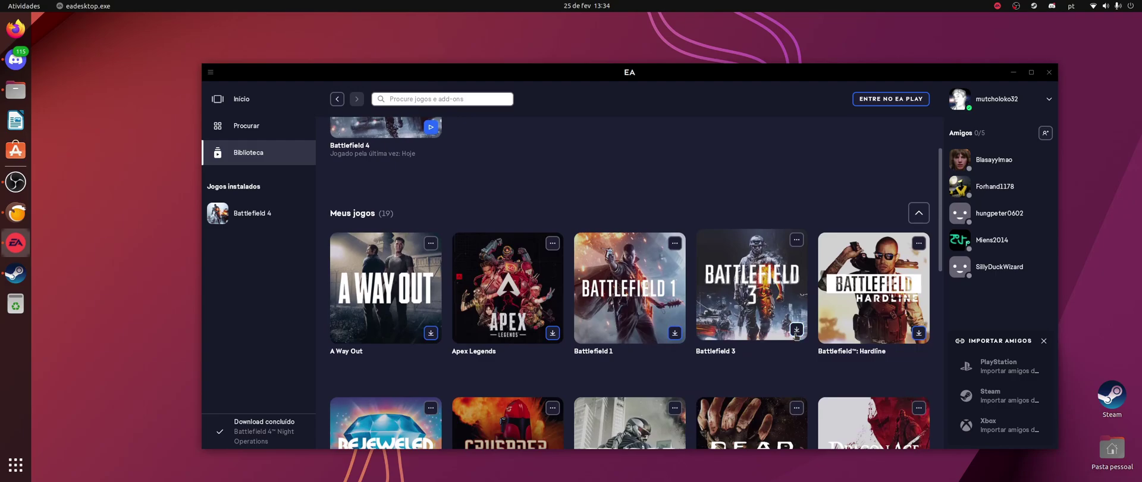
click(796, 330)
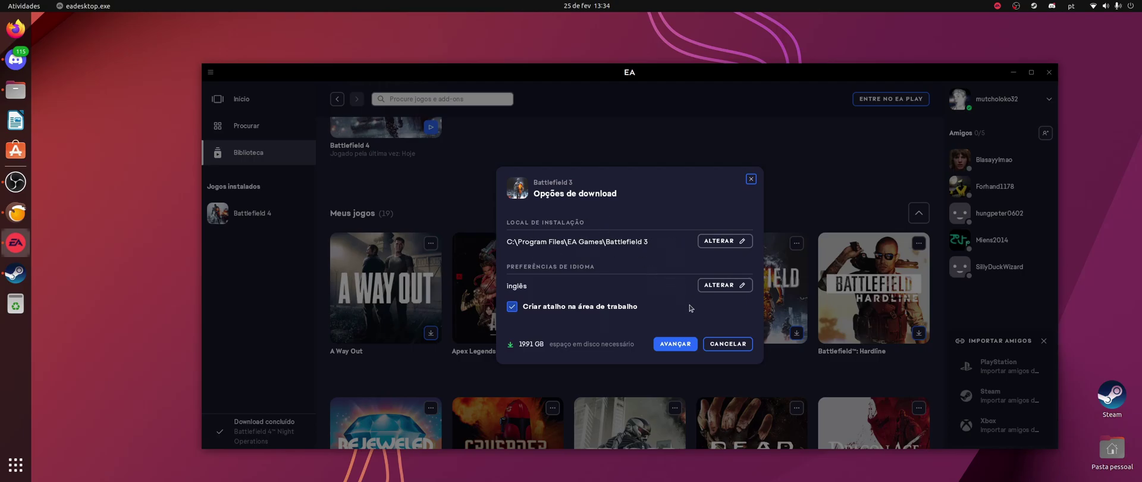
click(722, 350)
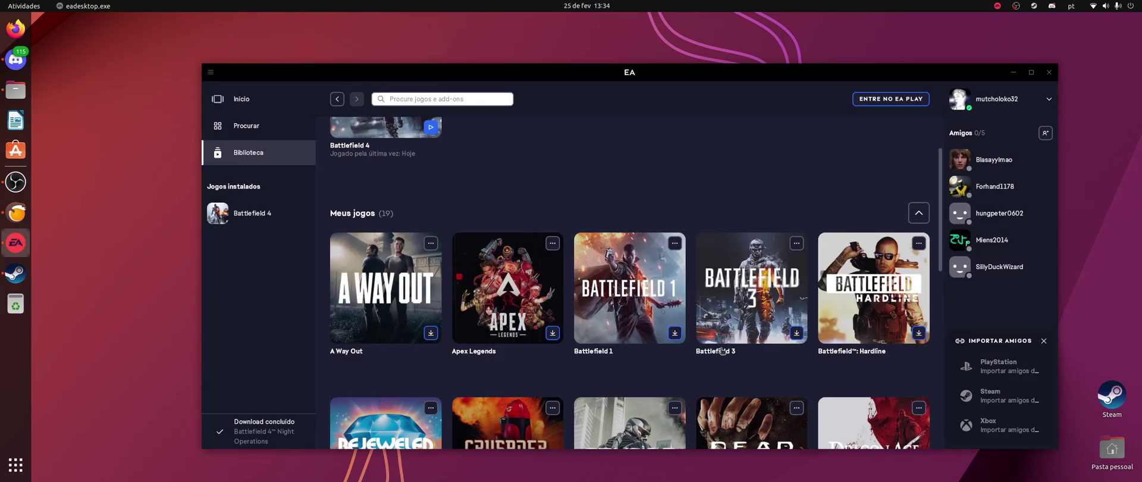
Step: Start the installed Battlefield 4 from the EA App library
scroll(652, 237, up, 5)
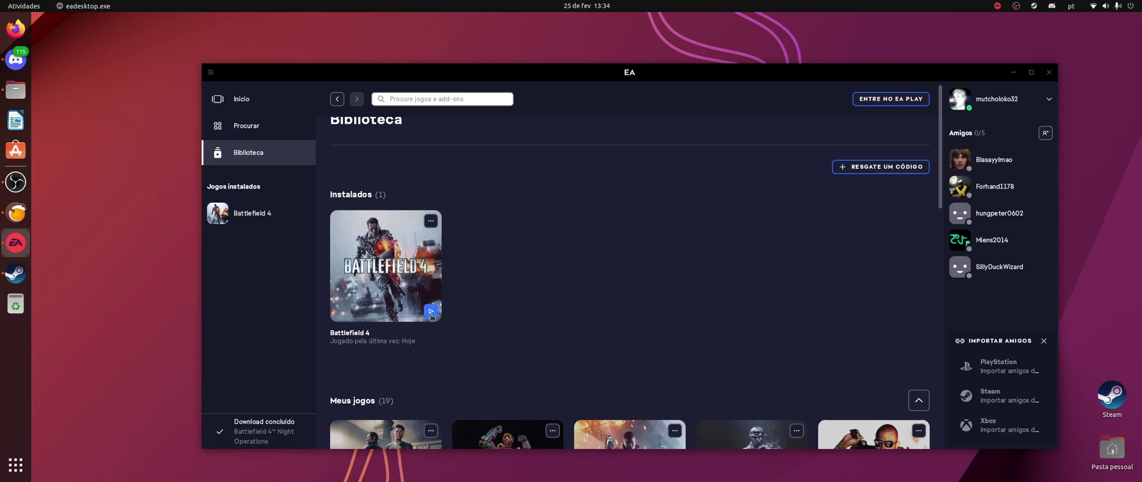
click(431, 314)
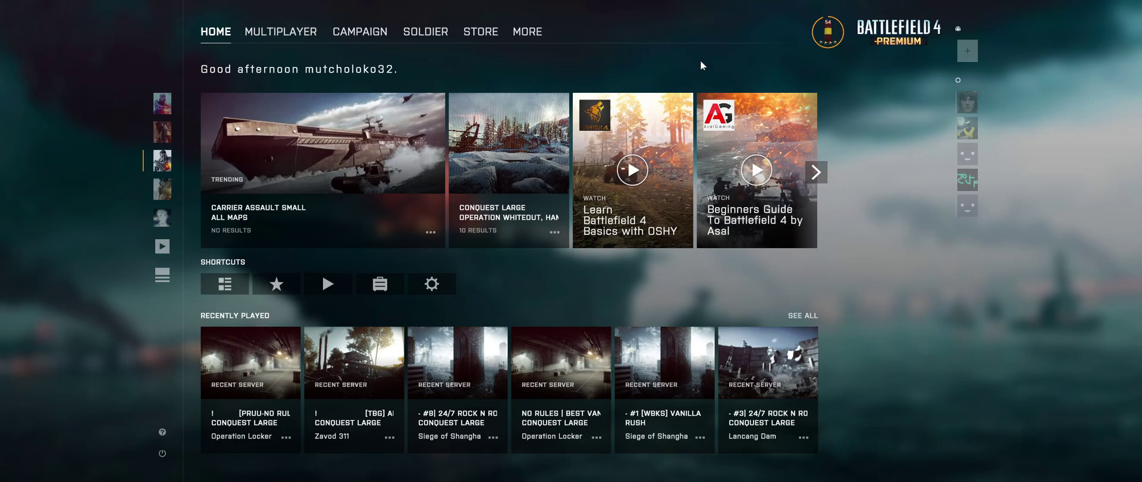
Step: Open the multiplayer server browser in Battlefield 4 and join a server from the list
click(359, 32)
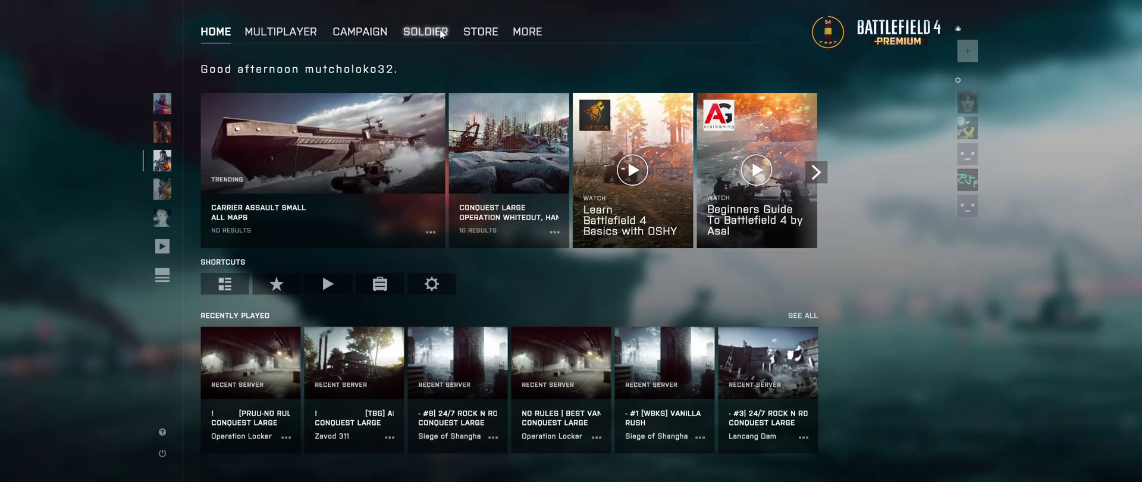
mouse_move(279, 32)
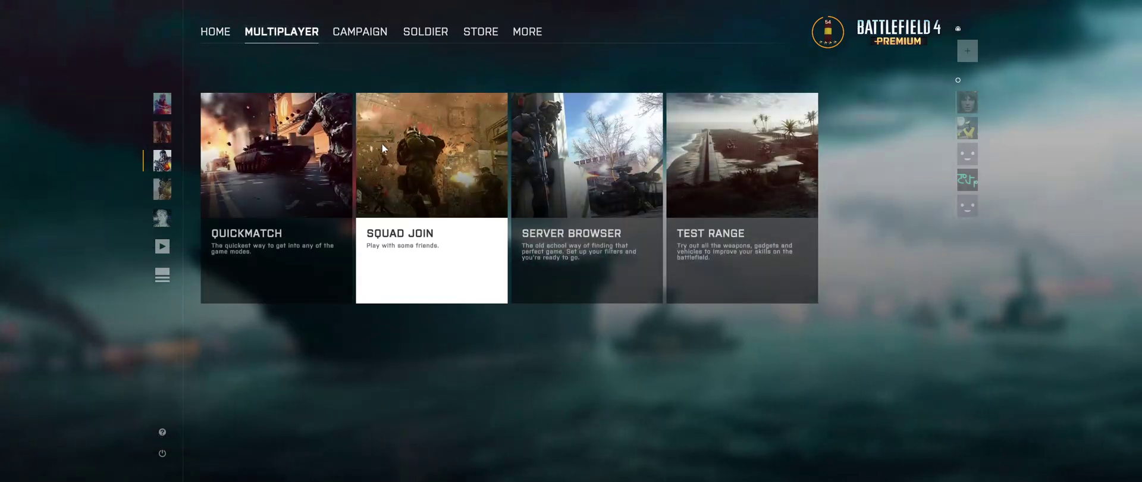
click(562, 169)
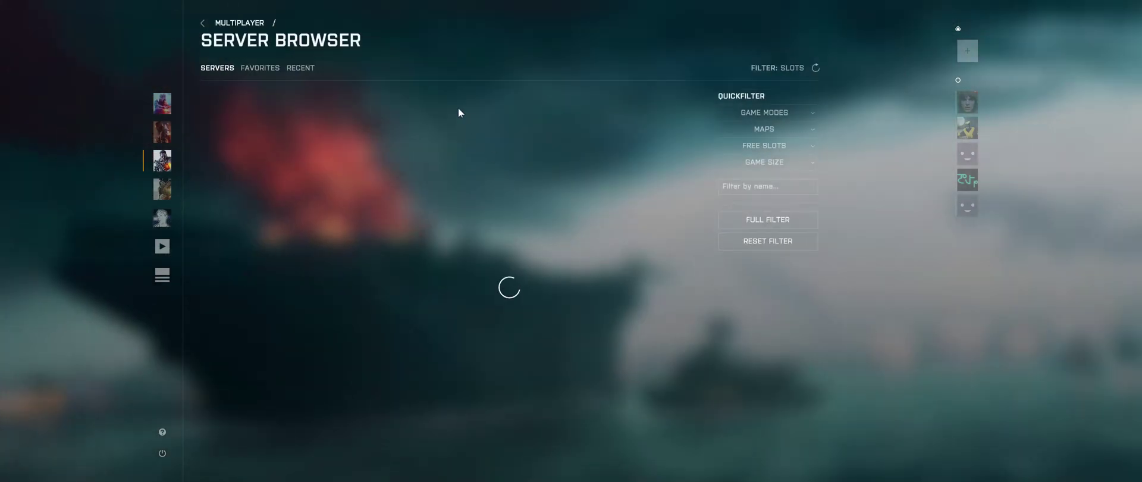
scroll(667, 215, down, 5)
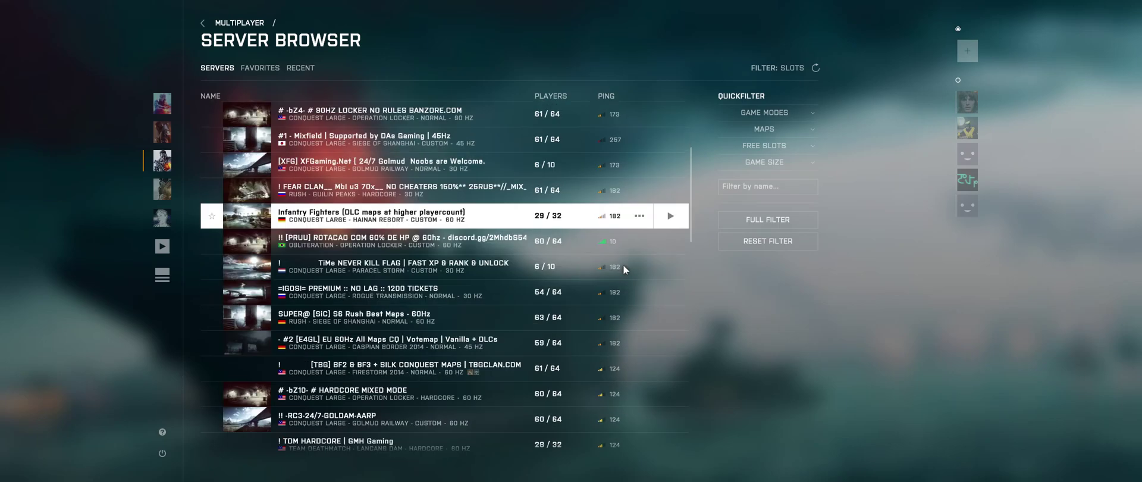
click(670, 160)
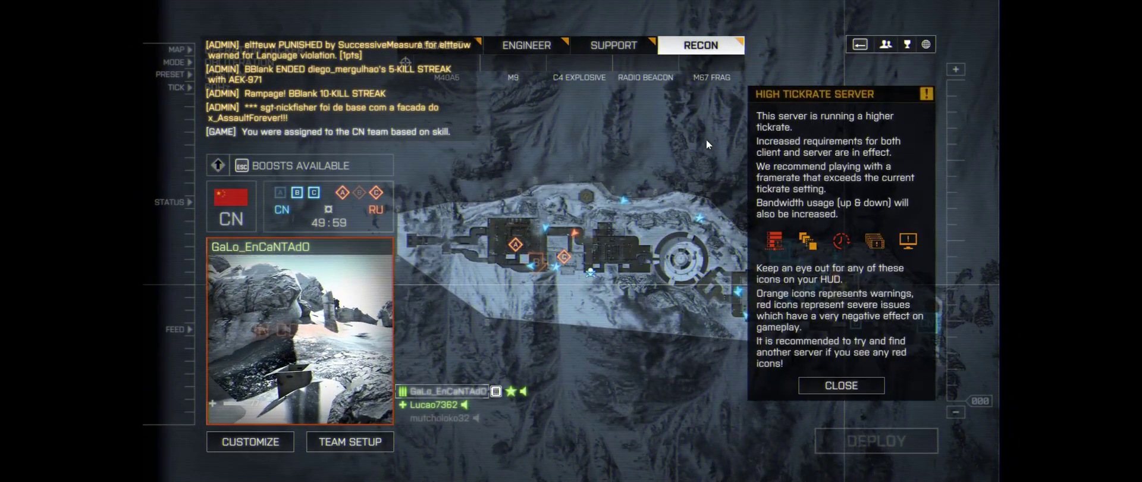
Step: Dismiss the high tickrate notice and deploy as Recon on the squad spawn point beside objective C
click(832, 386)
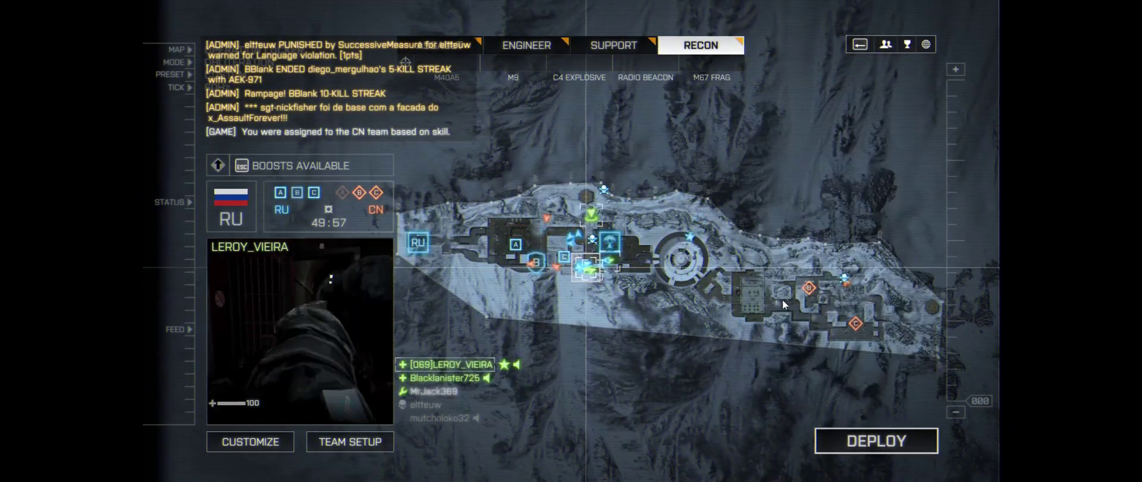
click(576, 269)
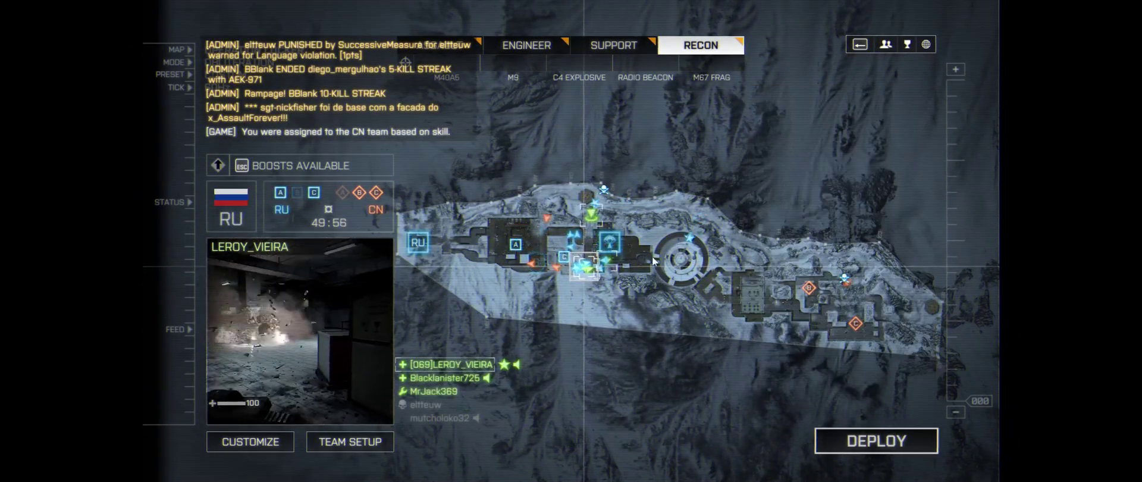
click(576, 269)
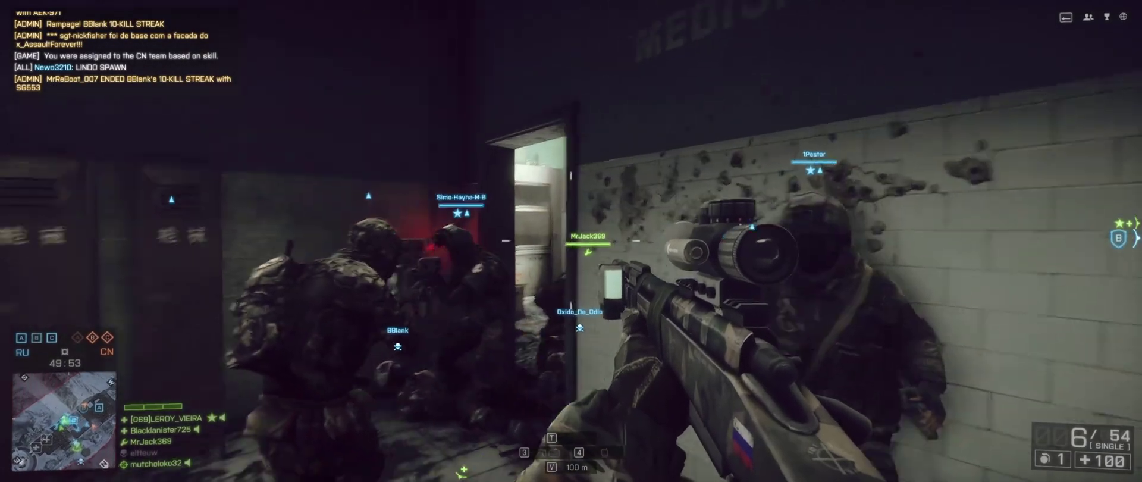
Step: Advance with the team through the medical bay rooms, checking the way ahead through the rifle scope
key(w)
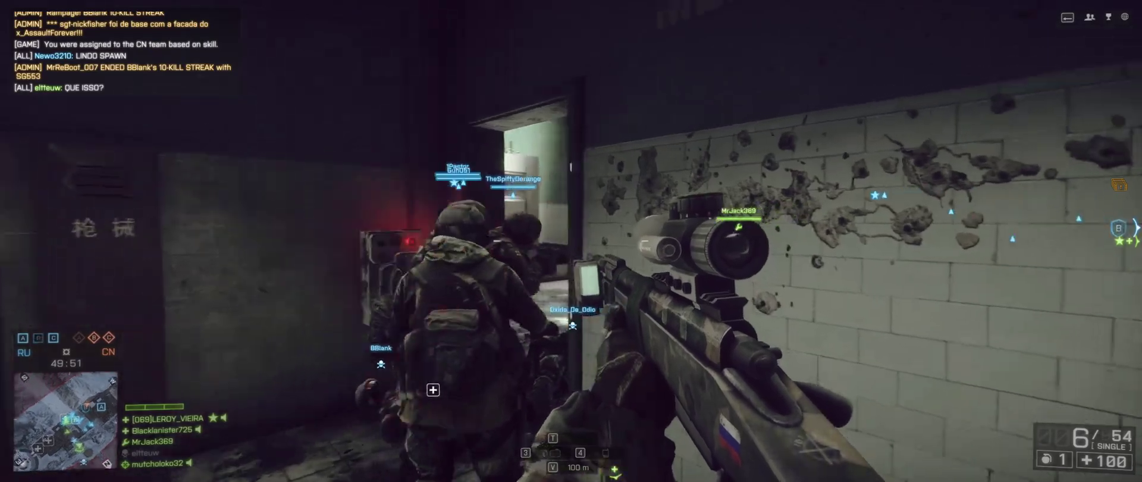
key(w)
right_click(571, 241)
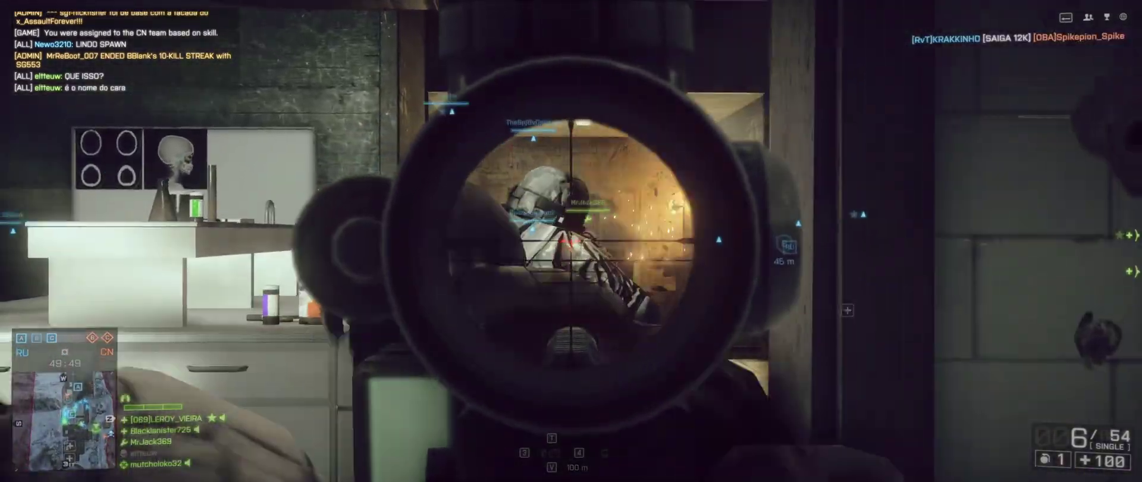
right_click(571, 241)
key(shift+w)
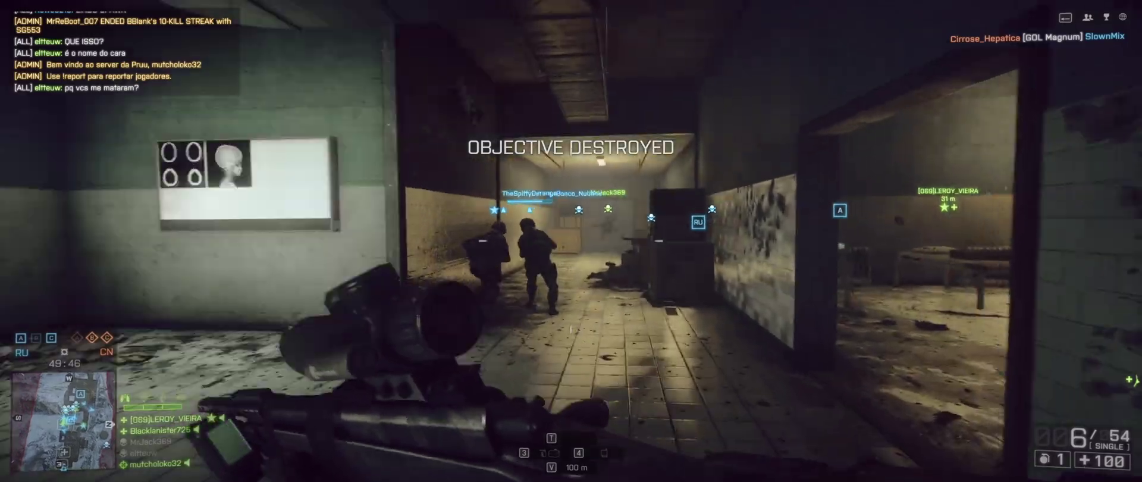
right_click(571, 241)
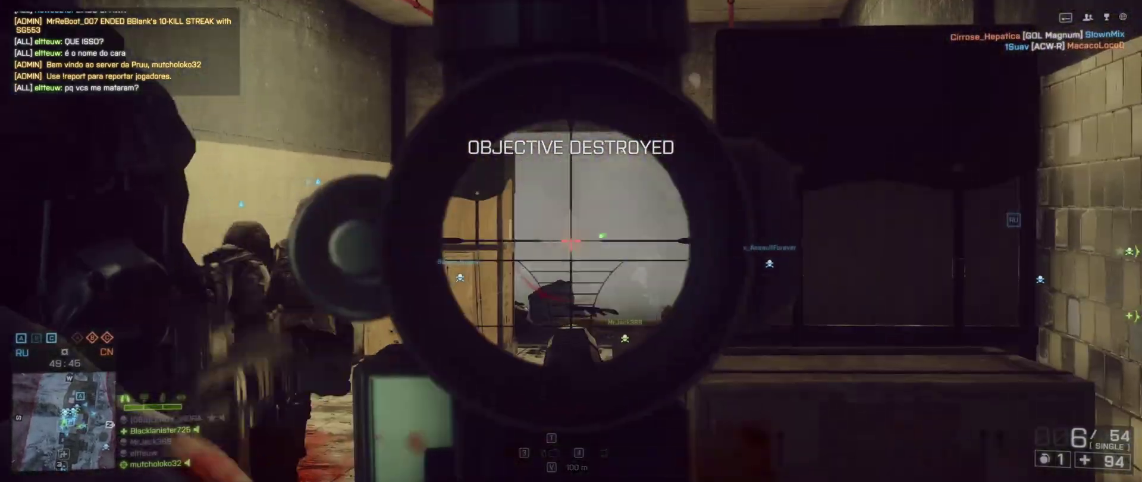
right_click(571, 240)
key(w)
Step: Swap to the pistol and the first gadget while continuing along the medical bay corridor
key(2)
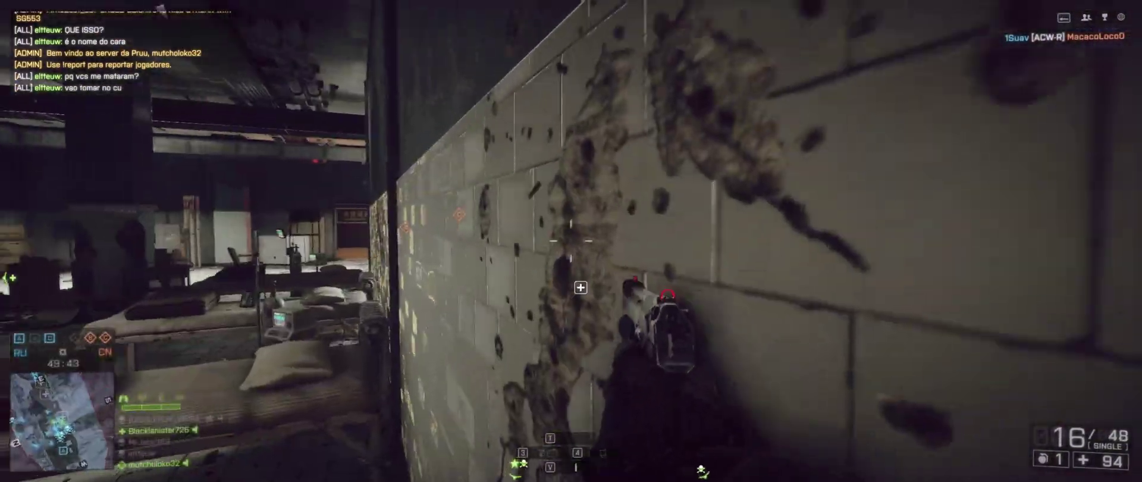
key(w)
key(3)
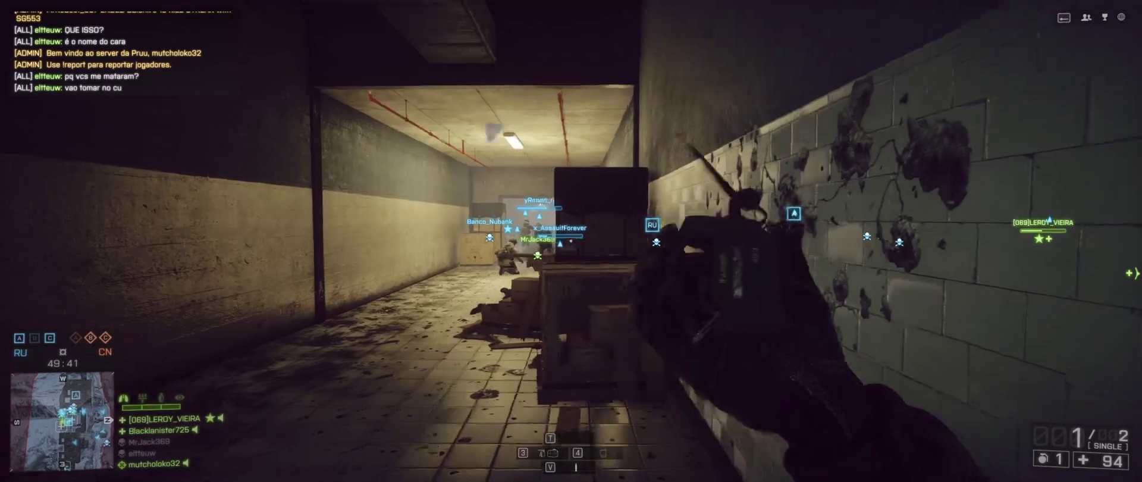
key(shift+w)
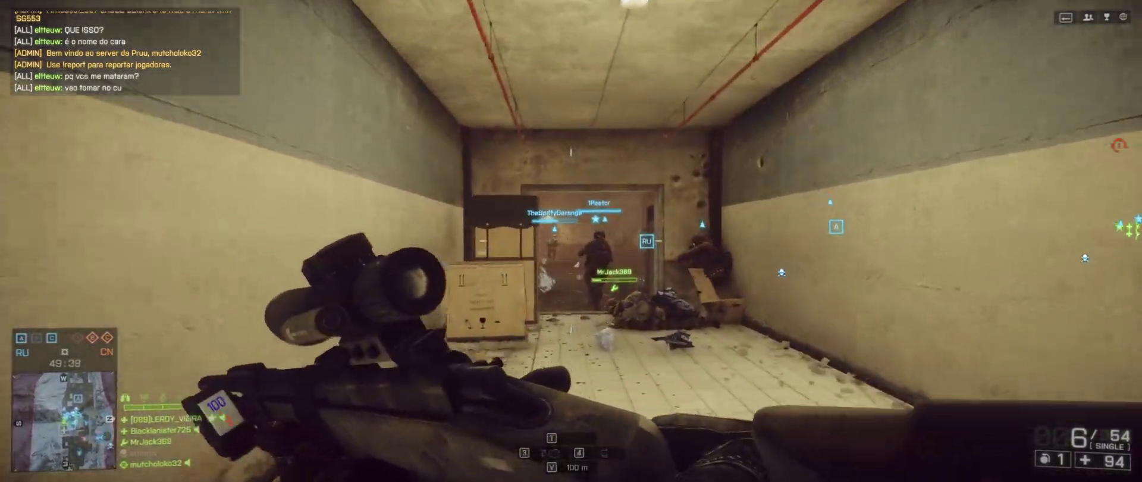
Step: Move through the dark tunnel to the doorway beside the Medical Bay sign, scouting with the scope
key(a)
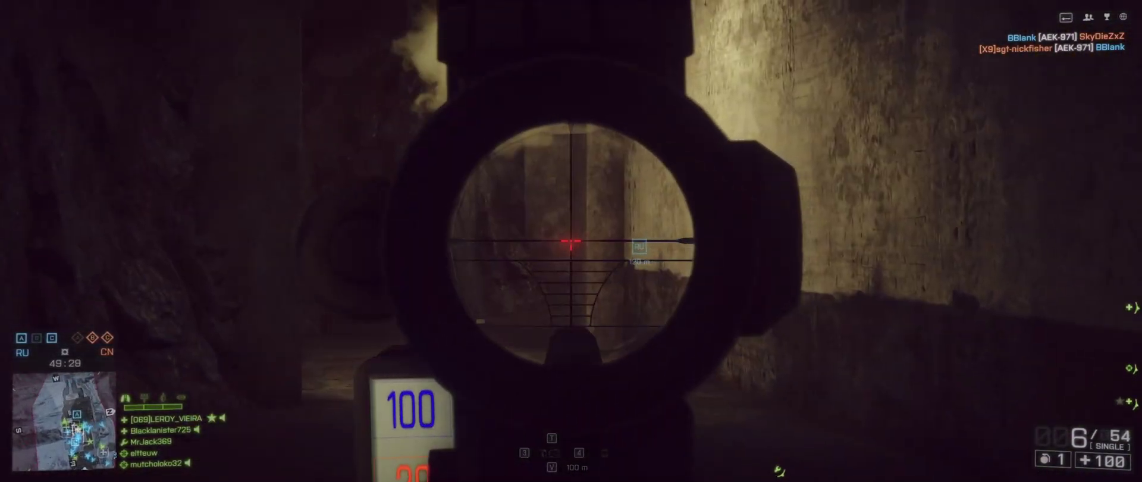
key(w)
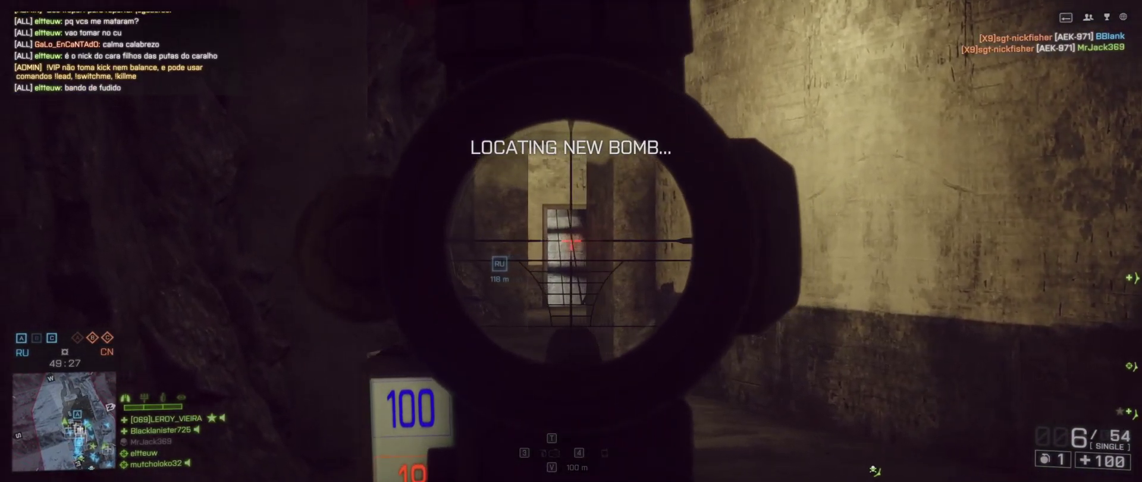
key(shift+w)
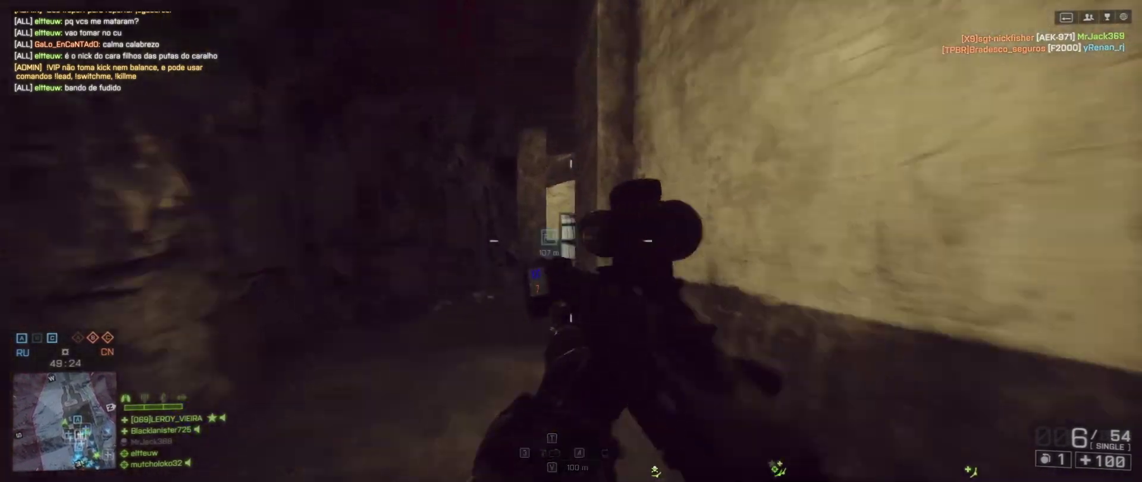
right_click(571, 241)
key(w)
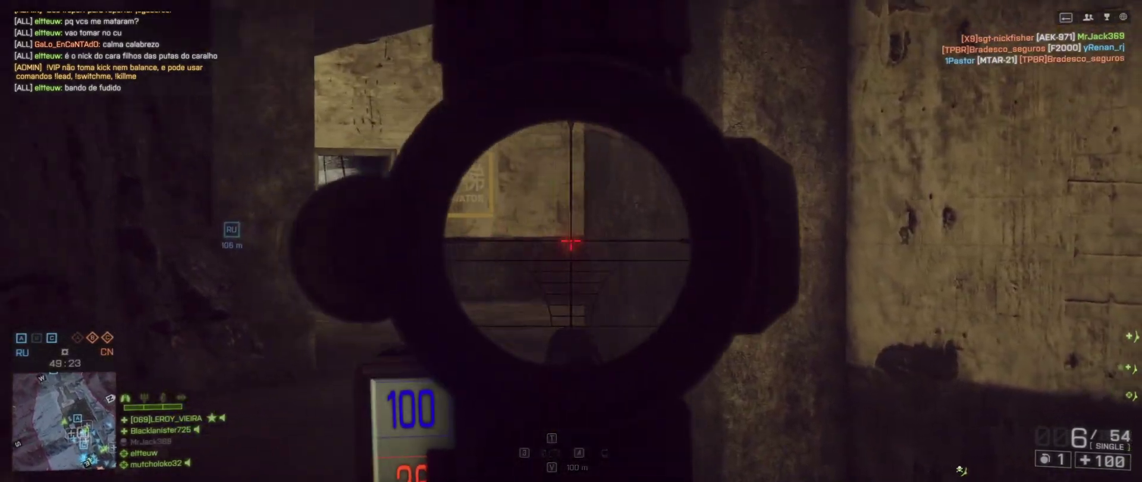
key(w)
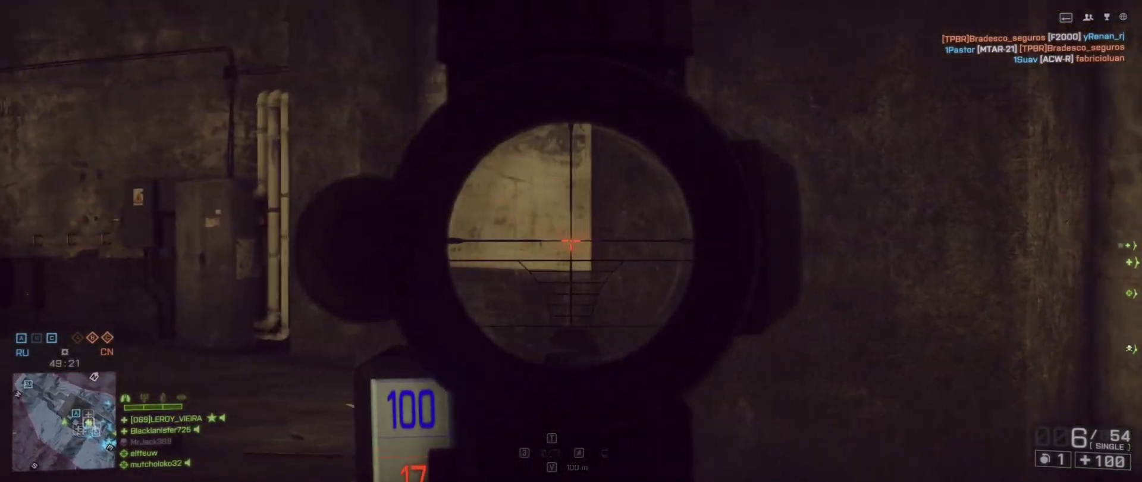
right_click(571, 241)
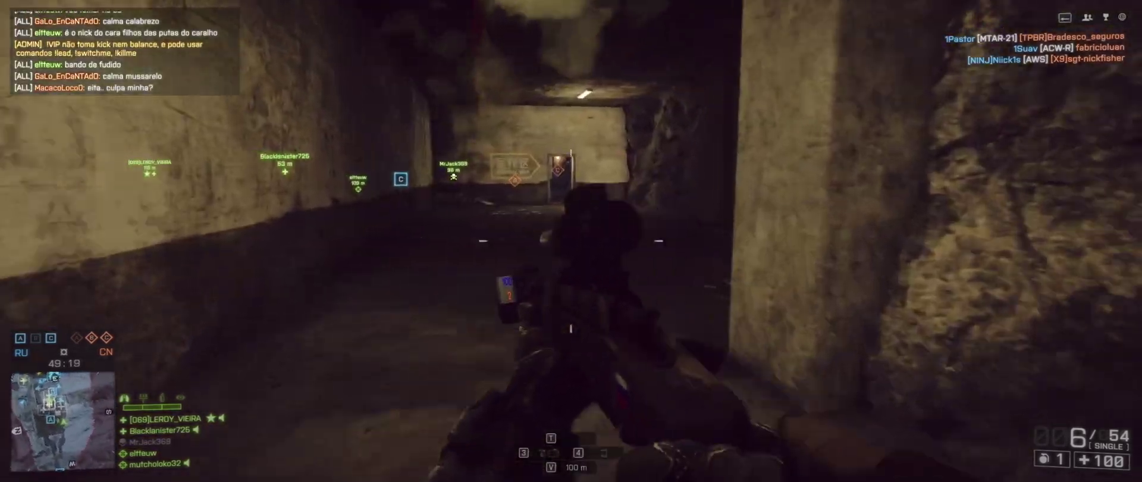
key(shift+w)
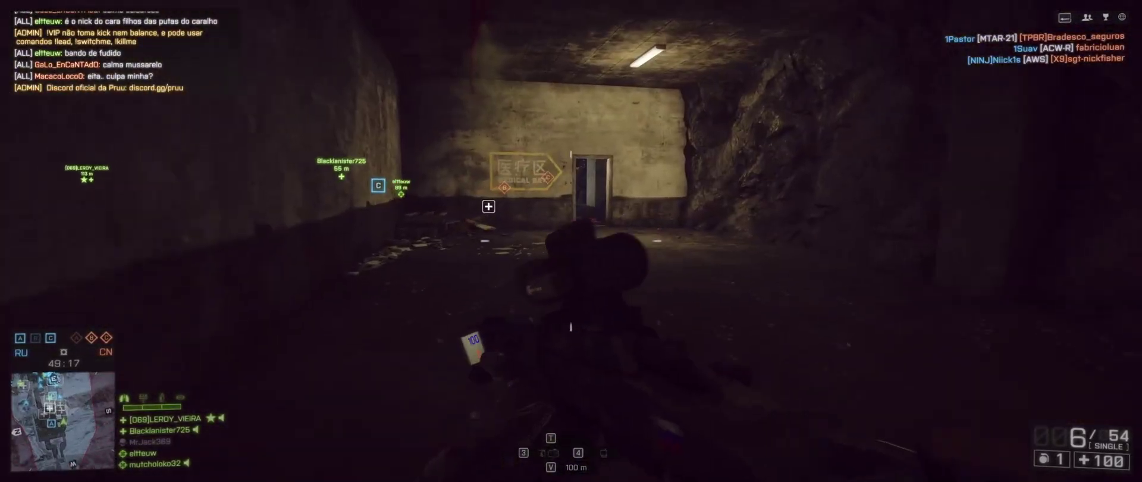
key(shift+w)
key(shift+w)
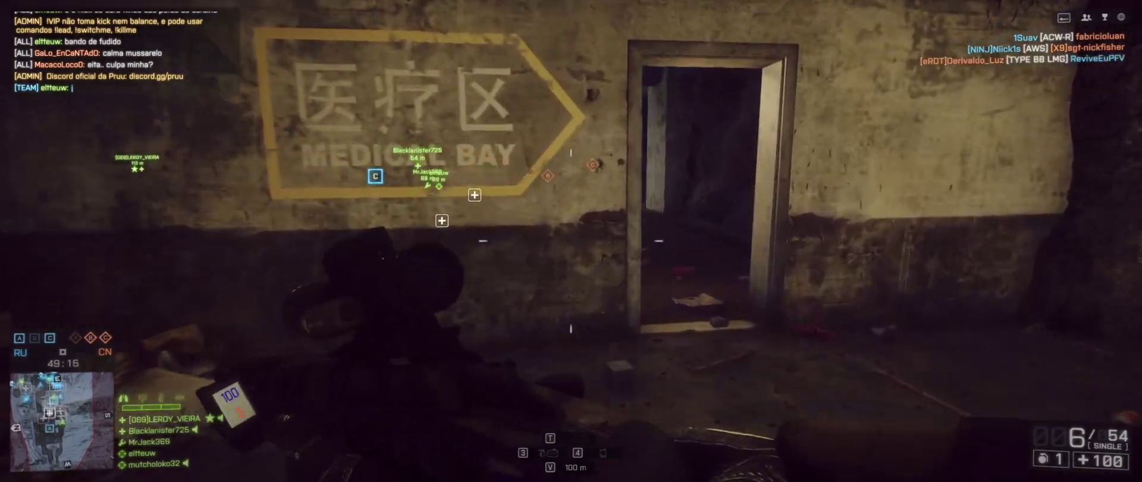
Step: Review the video settings in the in-game options and return to the match
key(Escape)
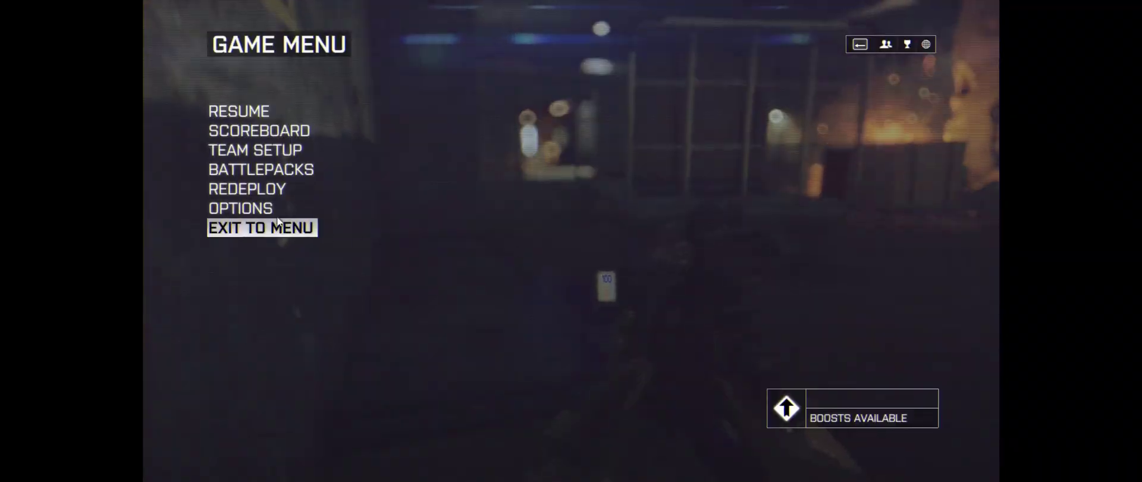
click(274, 205)
click(702, 83)
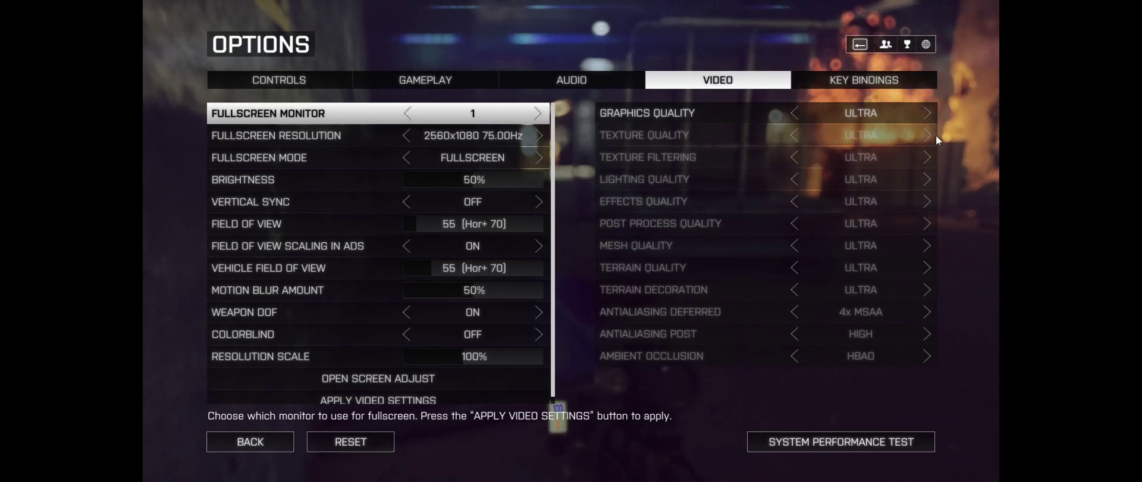
key(Escape)
key(Escape)
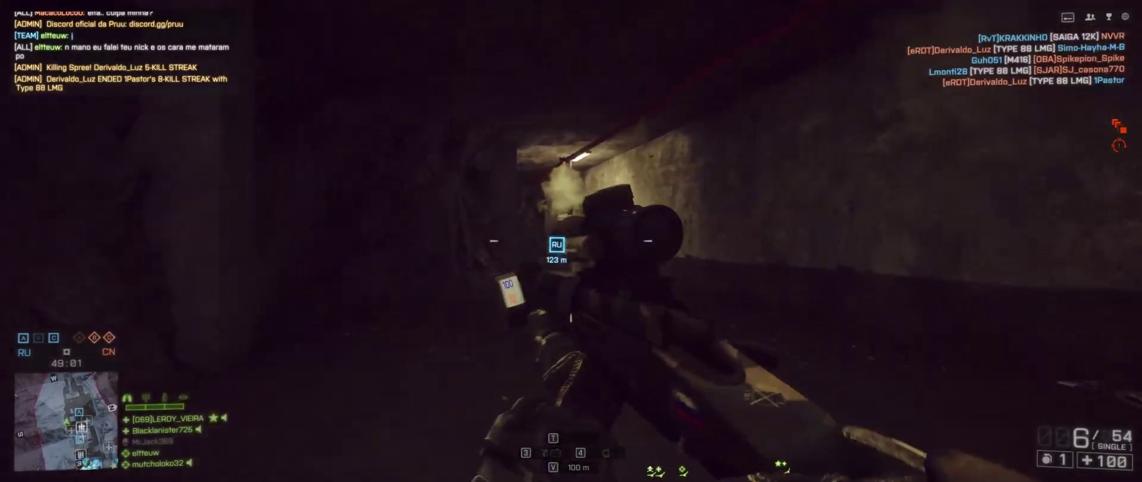
Step: Advance from the tunnel along the lit corridor and into the medical bay ward
right_click(571, 241)
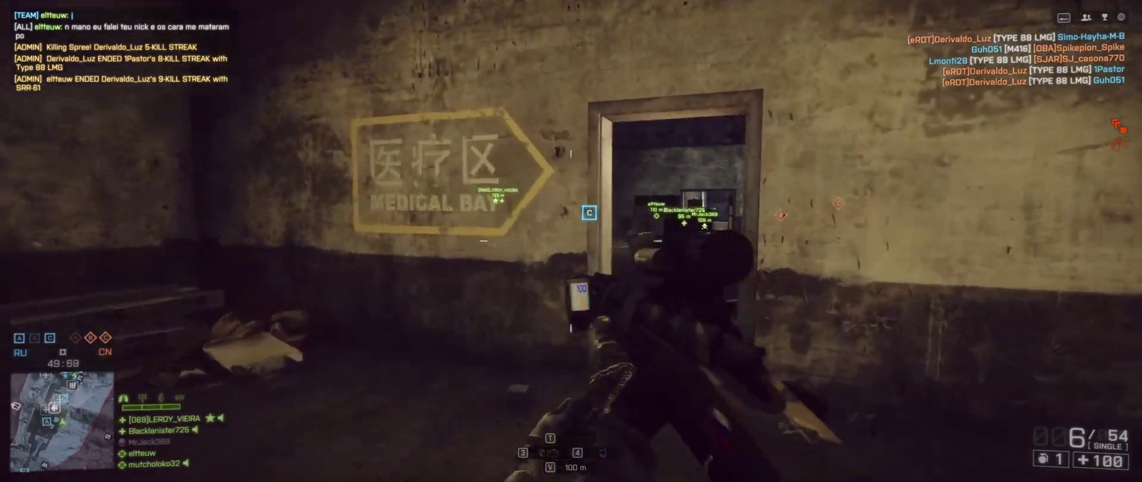
key(w)
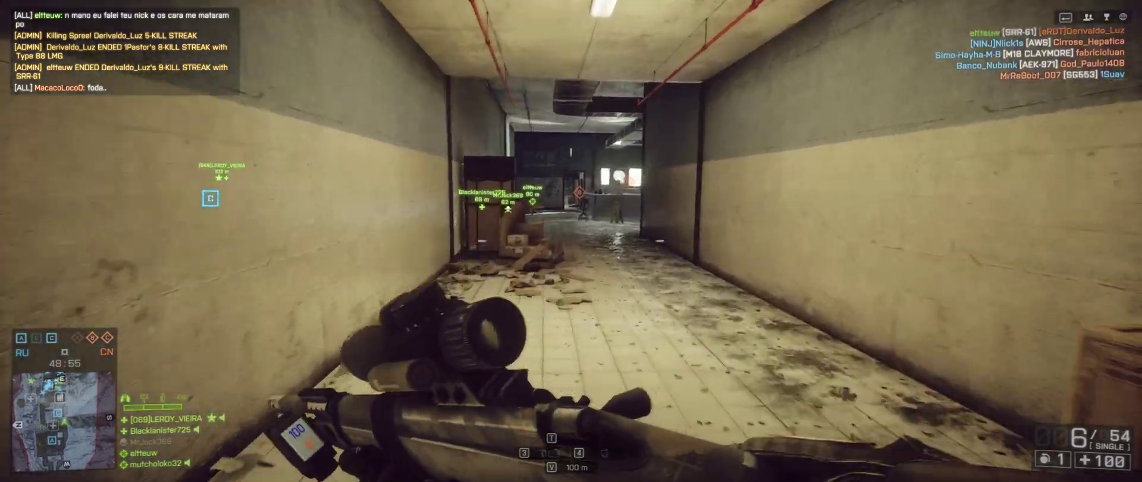
key(w)
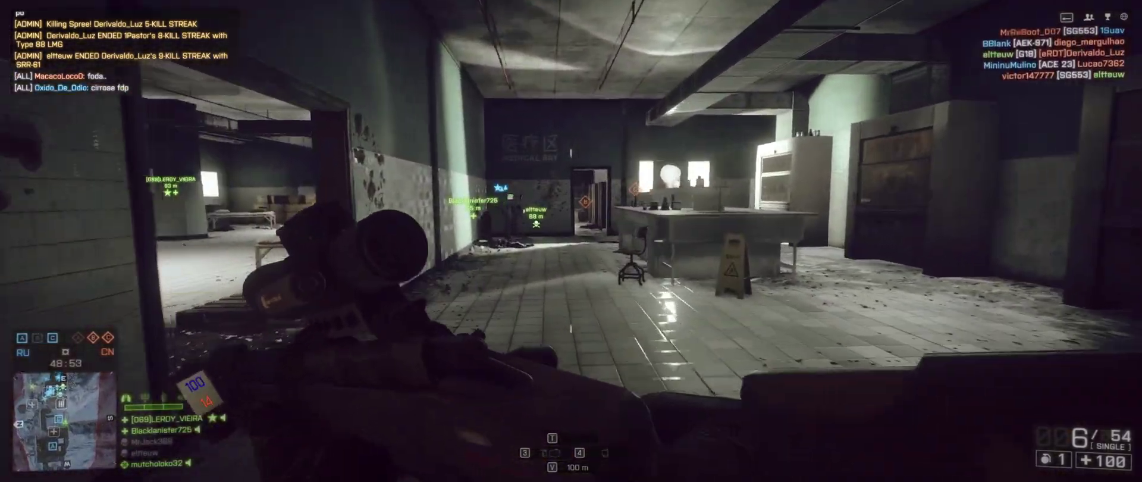
key(w)
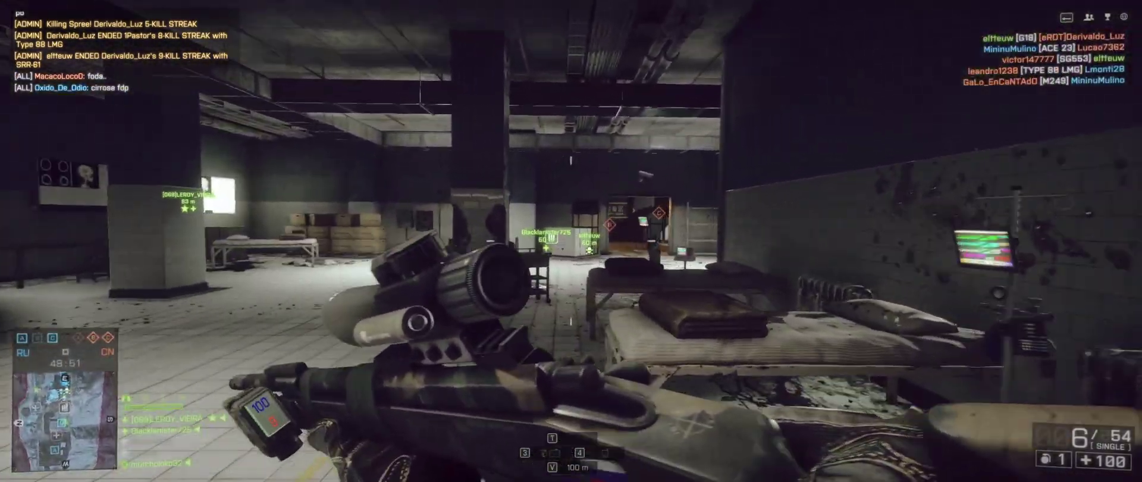
key(w)
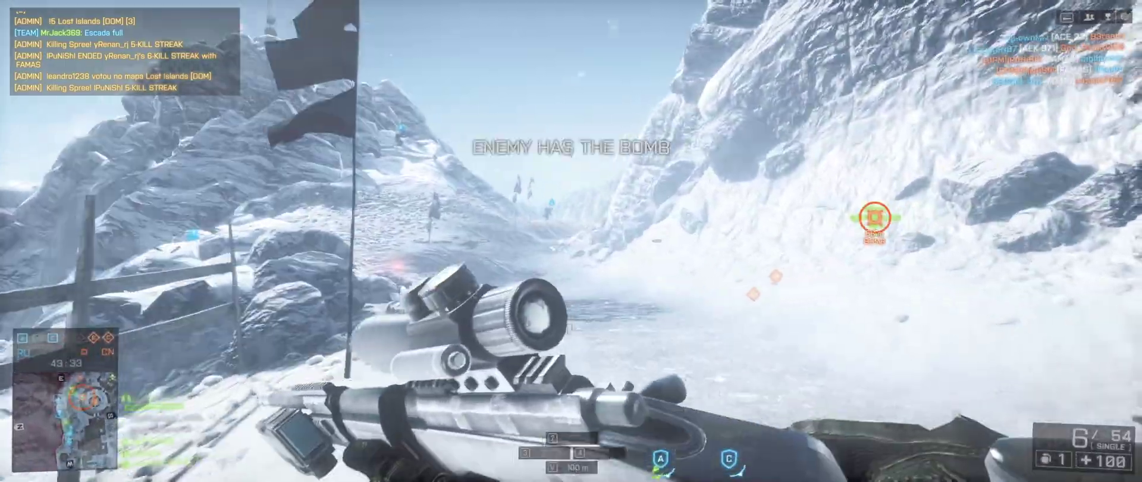
Step: Move across the snowy outdoor area and fire the scoped rifle toward the bunker entrance
key(w)
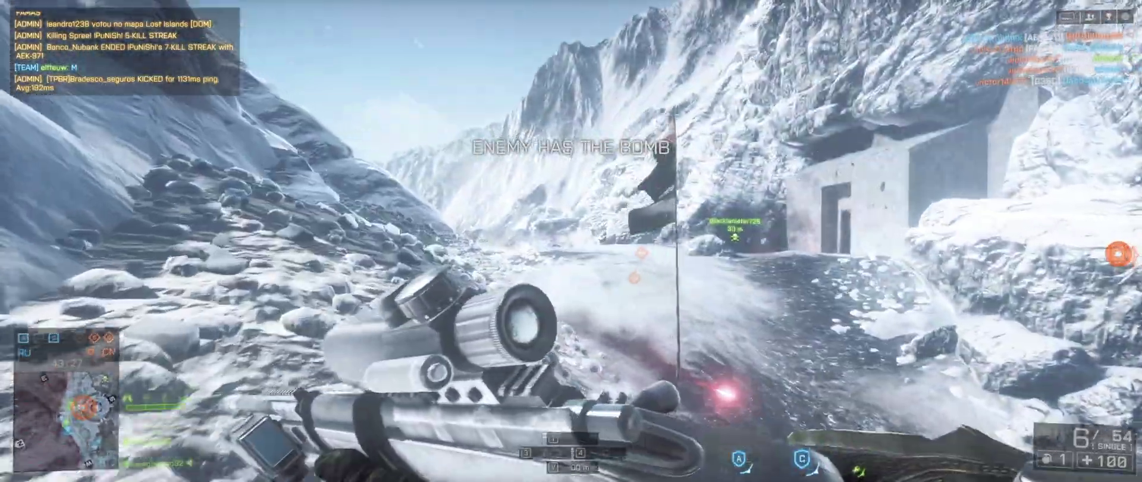
right_click(571, 240)
click(571, 241)
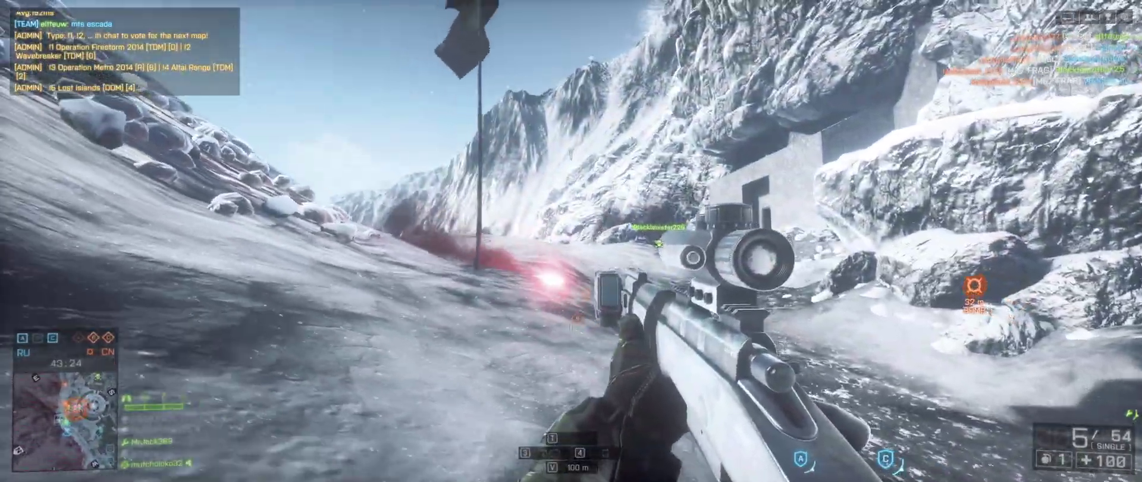
right_click(571, 241)
right_click(571, 241)
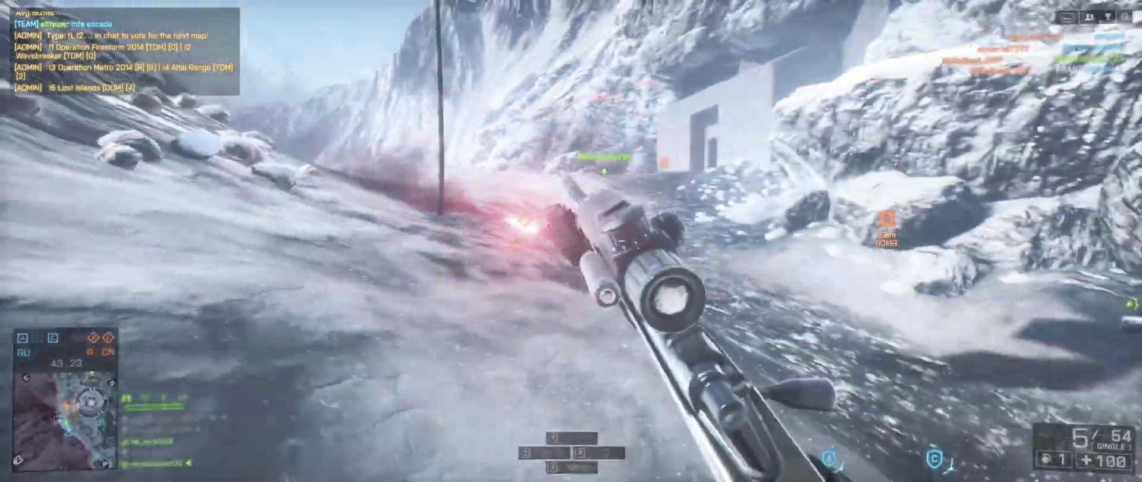
right_click(571, 241)
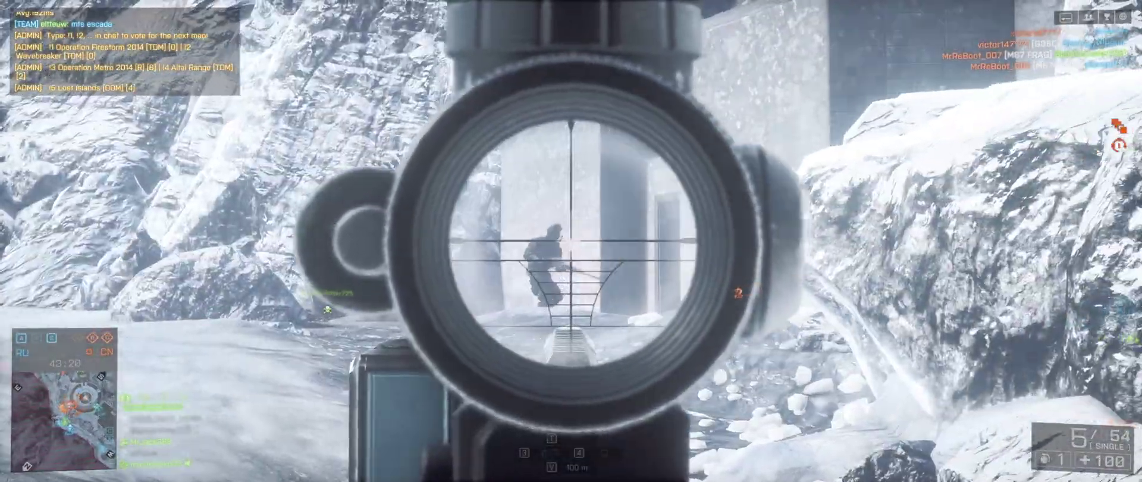
click(571, 241)
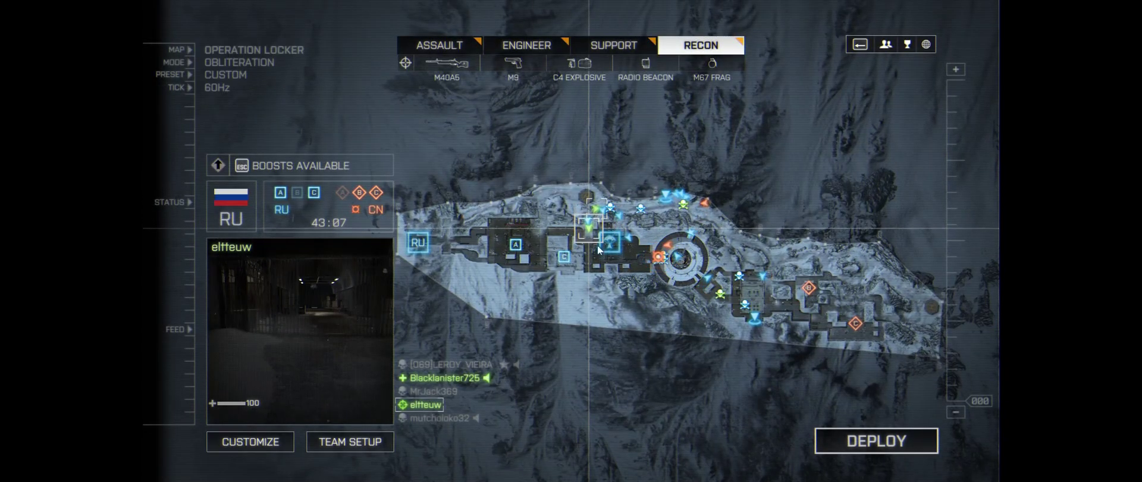
Step: Respawn as Recon on the squadmate near the centre of the Operation Locker map
double_click(599, 237)
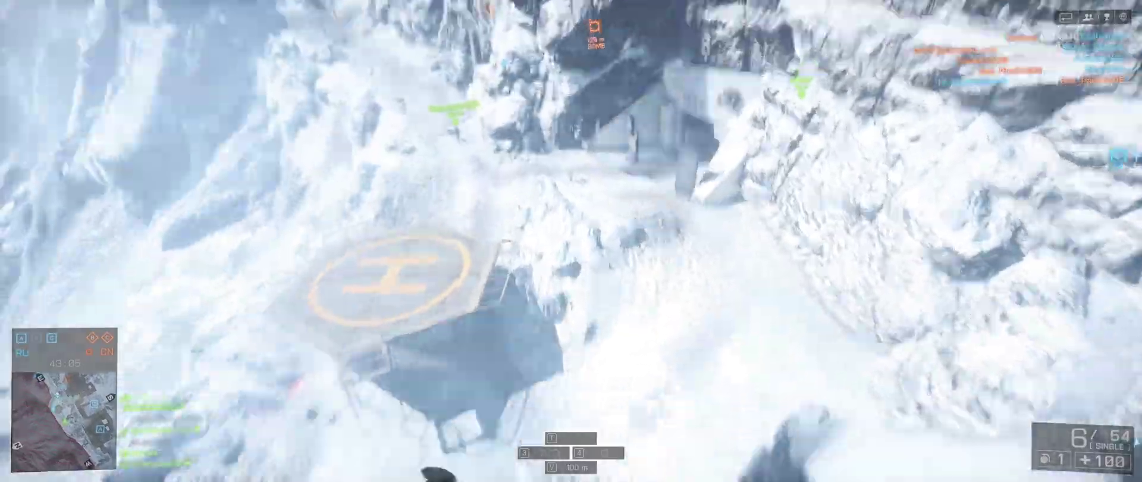